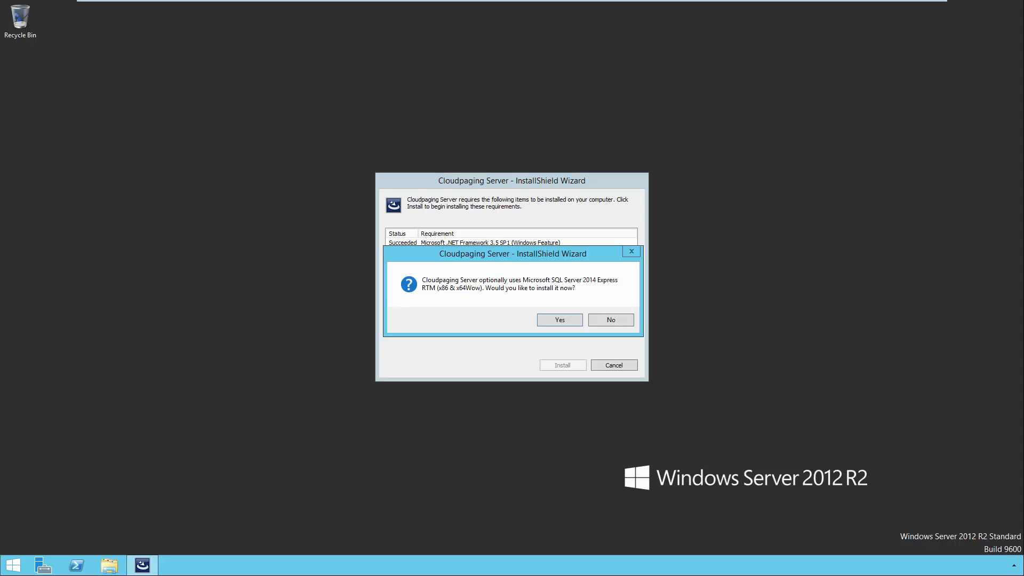
# - Install SQL Server 2014 Express to the default extraction folder, then JRE 8u60, Tomcat 8.0.26 and the SPN tool
pyautogui.click(545, 322)
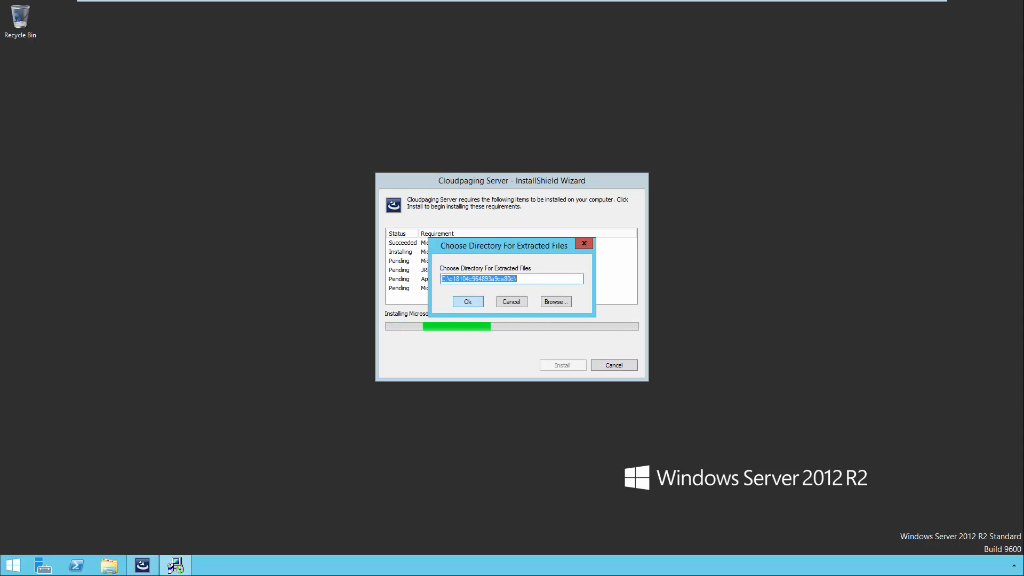
pyautogui.press('Return')
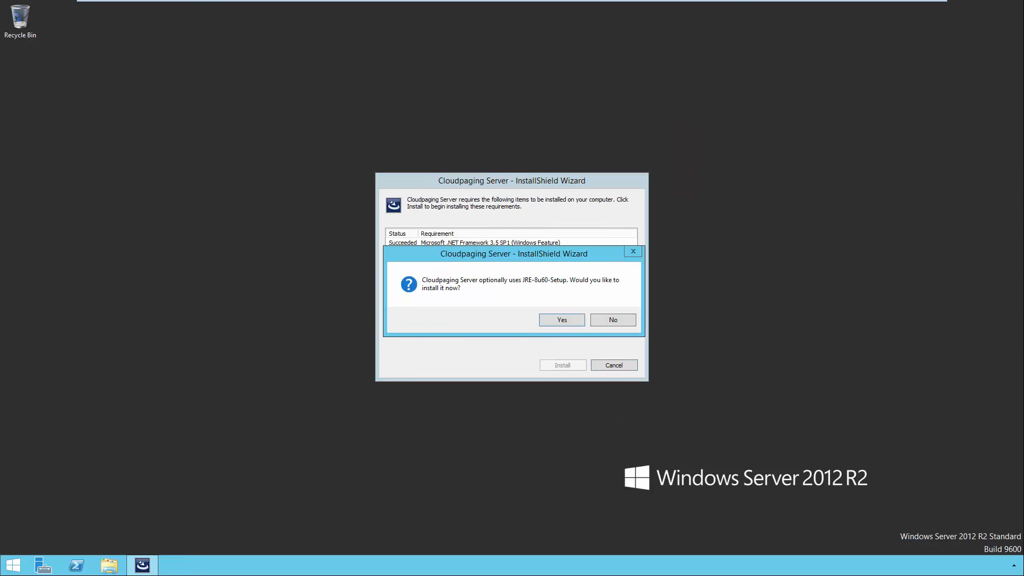
pyautogui.press('Return')
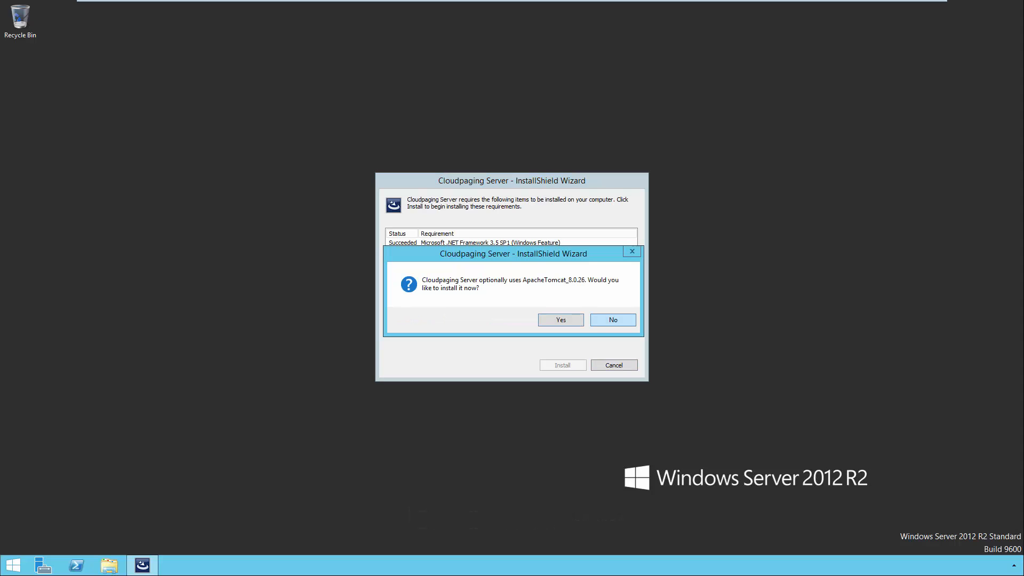
pyautogui.click(579, 318)
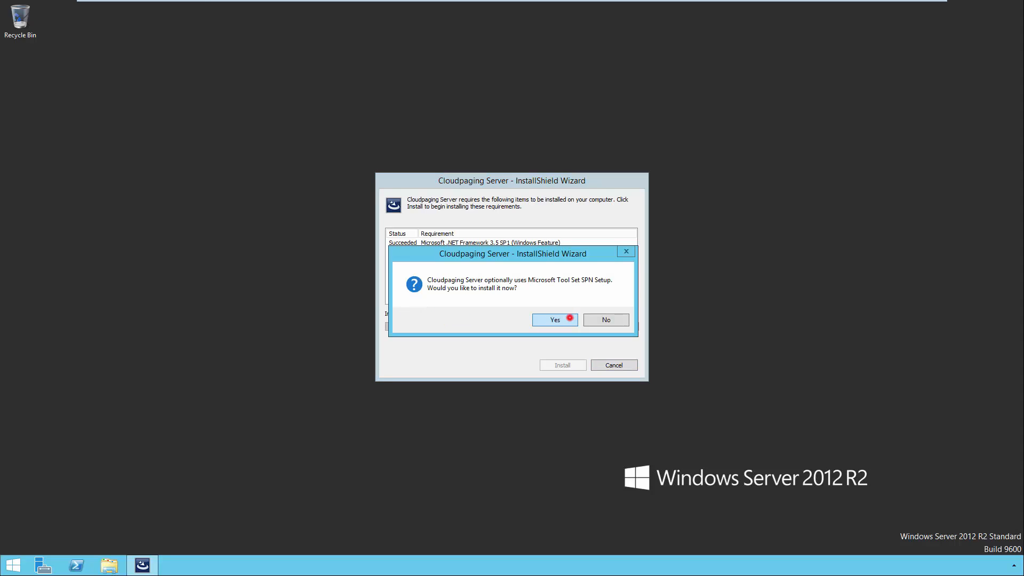
pyautogui.click(569, 318)
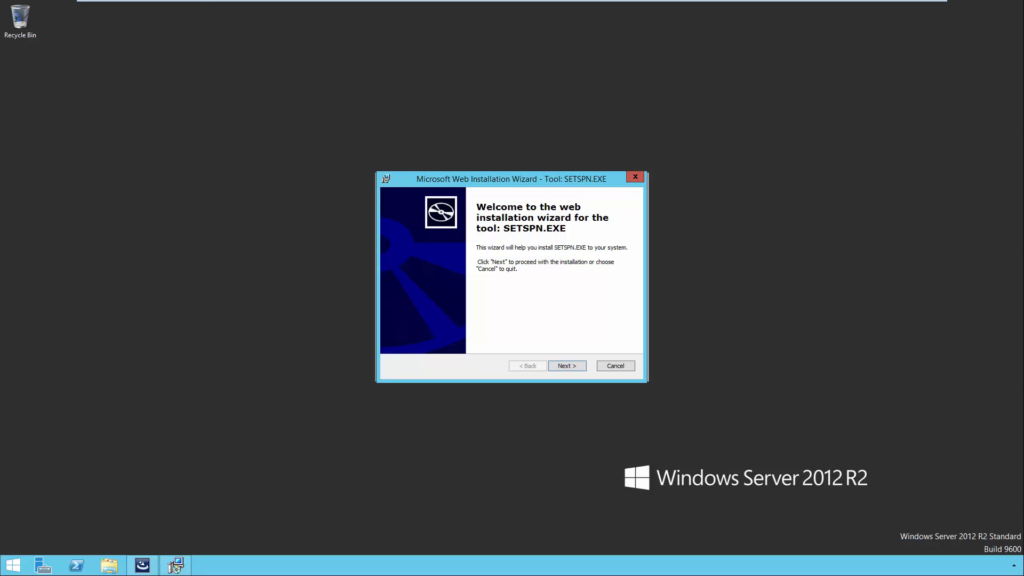
# - Accept the SETSPN.EXE licence, install it to the default folder, and finish the installer
pyautogui.click(557, 366)
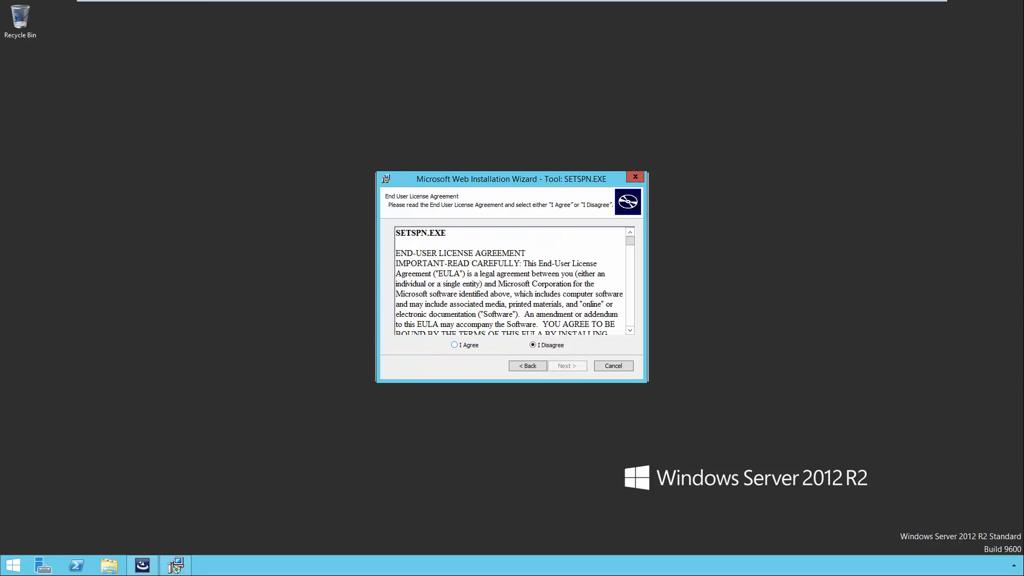
pyautogui.click(461, 344)
pyautogui.click(566, 366)
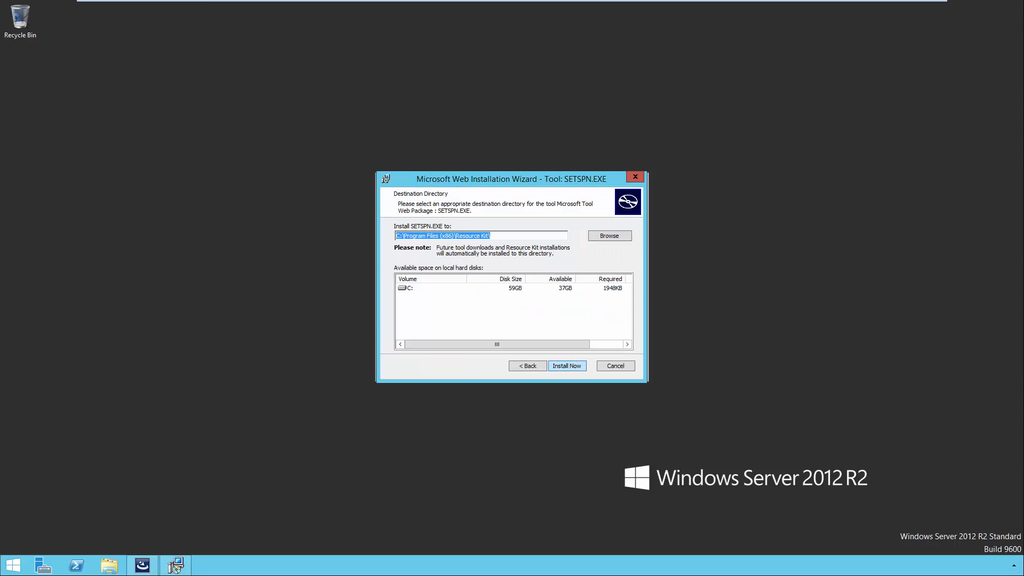
pyautogui.click(563, 363)
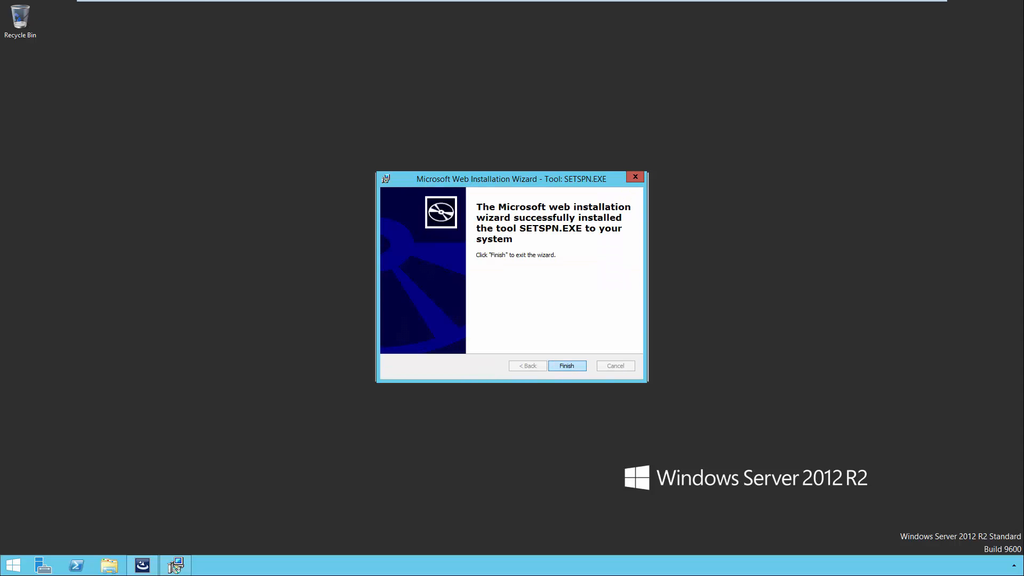
pyautogui.click(565, 365)
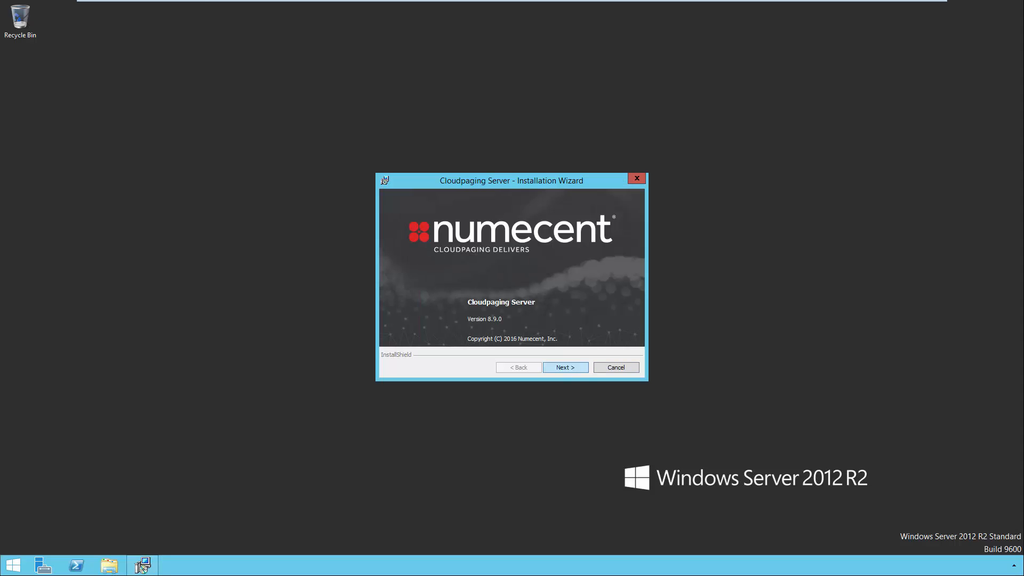
# - Accept the Numecent licence and include the Enterprise Portal Add-on in the installation
pyautogui.click(565, 367)
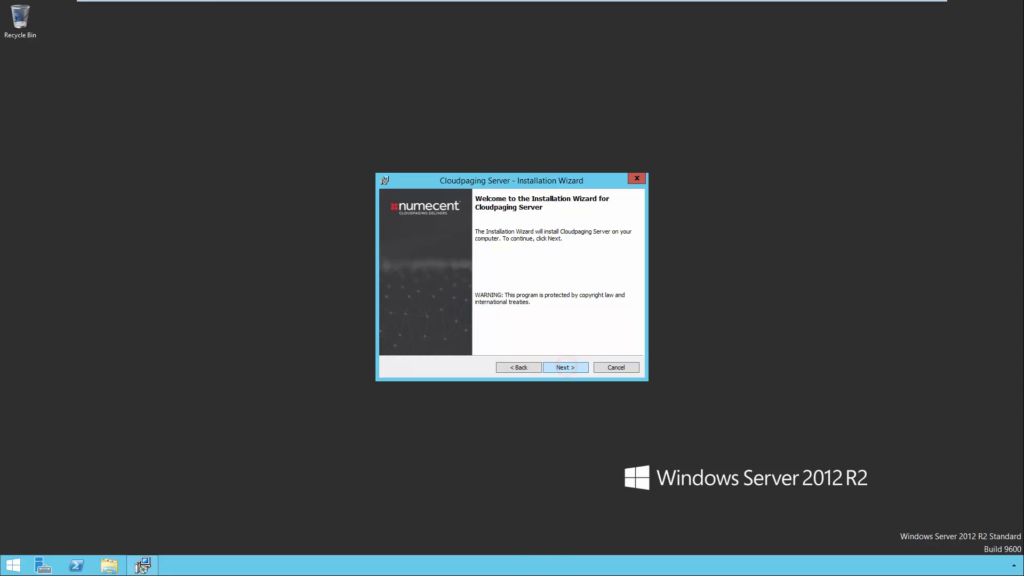
pyautogui.click(565, 366)
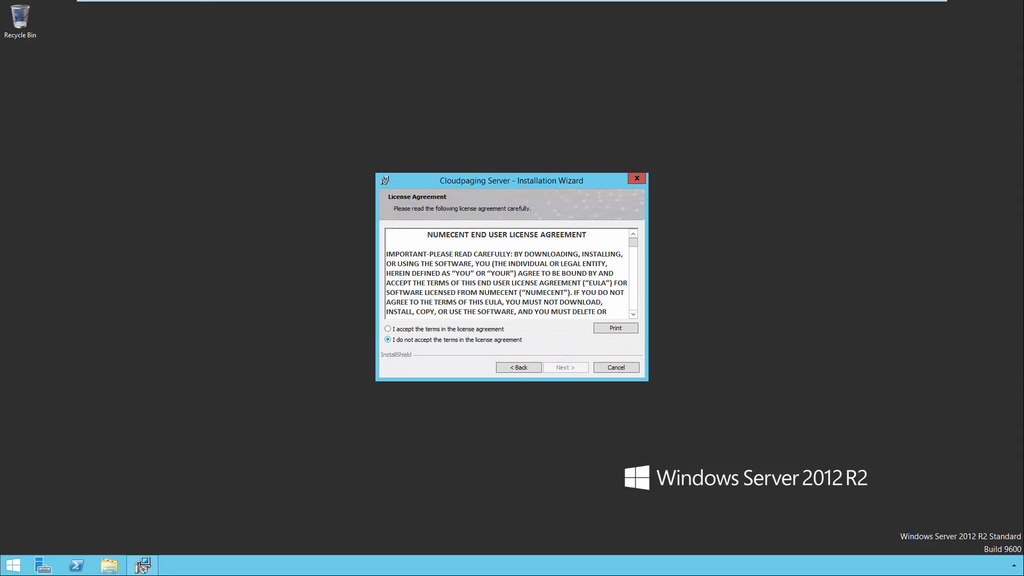
pyautogui.click(496, 330)
pyautogui.click(561, 367)
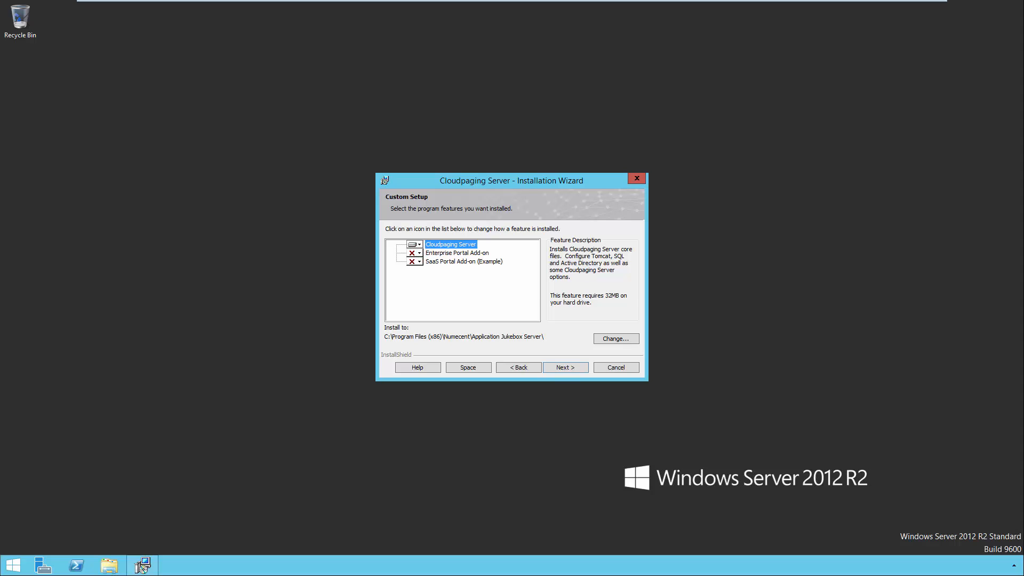
pyautogui.click(415, 253)
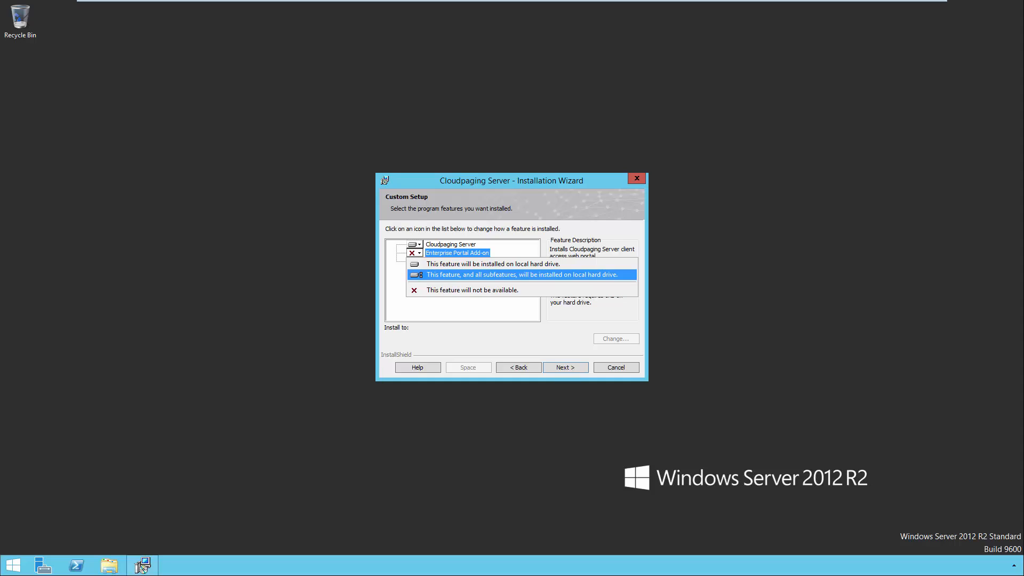
pyautogui.click(521, 274)
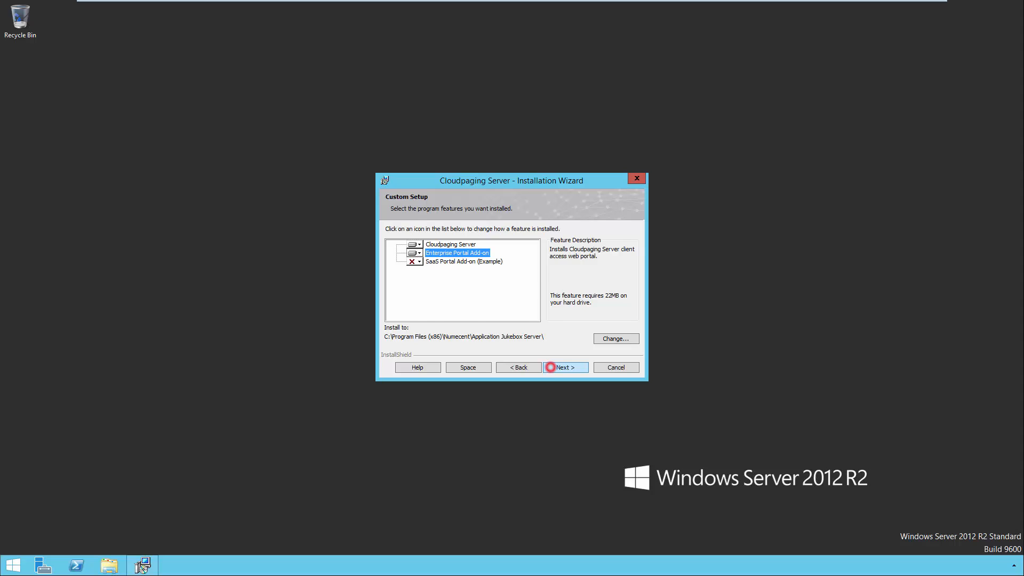
# - Keep the default Tomcat, JRE, machine and port settings, and acknowledge the self-signed certificate warning
pyautogui.click(551, 367)
pyautogui.click(552, 367)
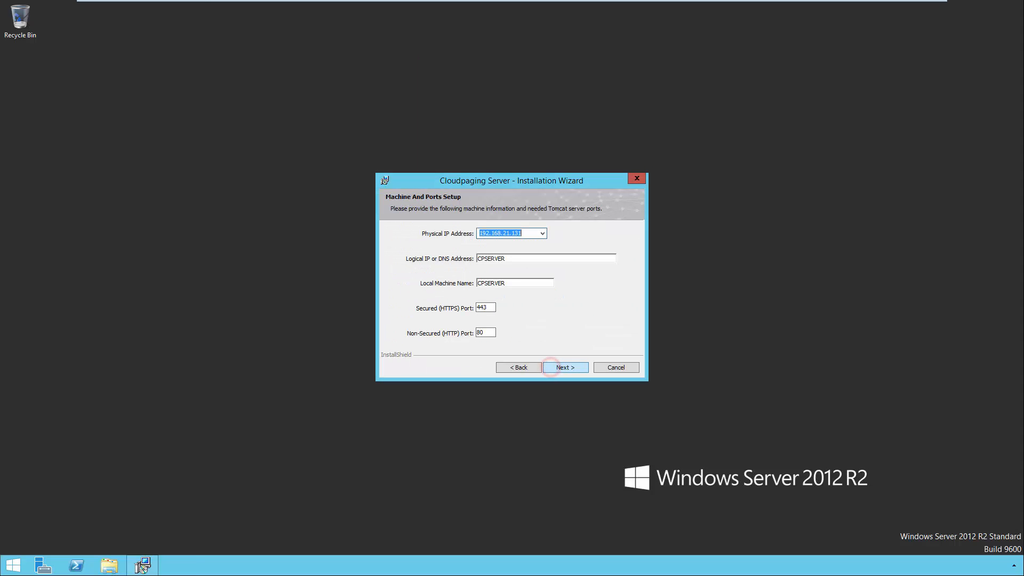
pyautogui.click(551, 367)
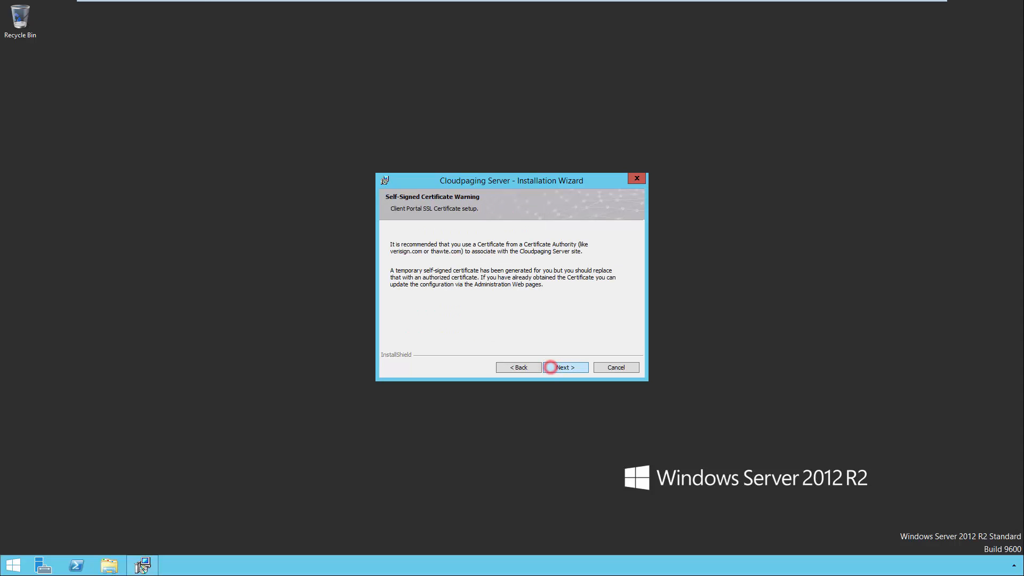
pyautogui.click(551, 367)
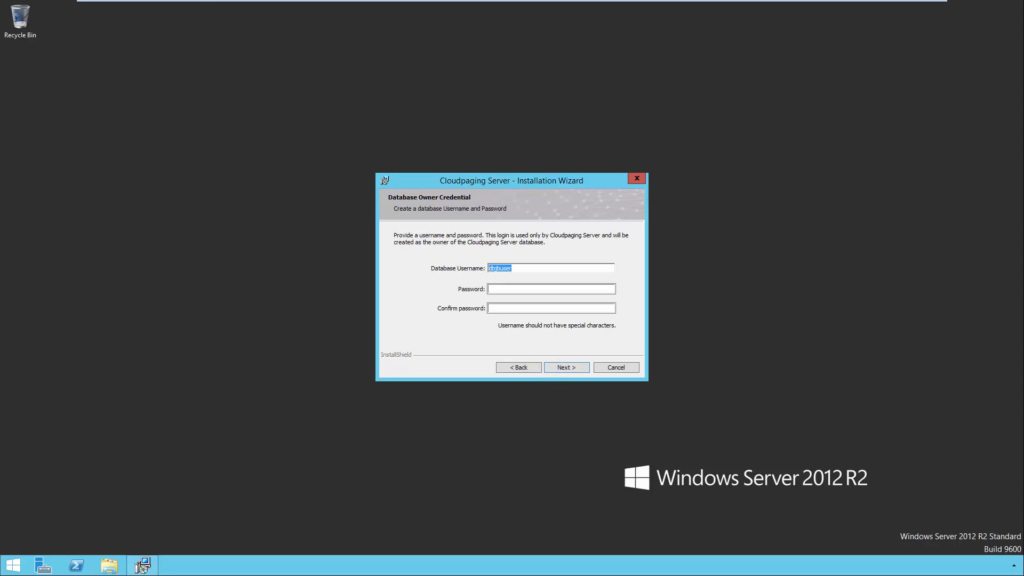
pyautogui.click(13, 564)
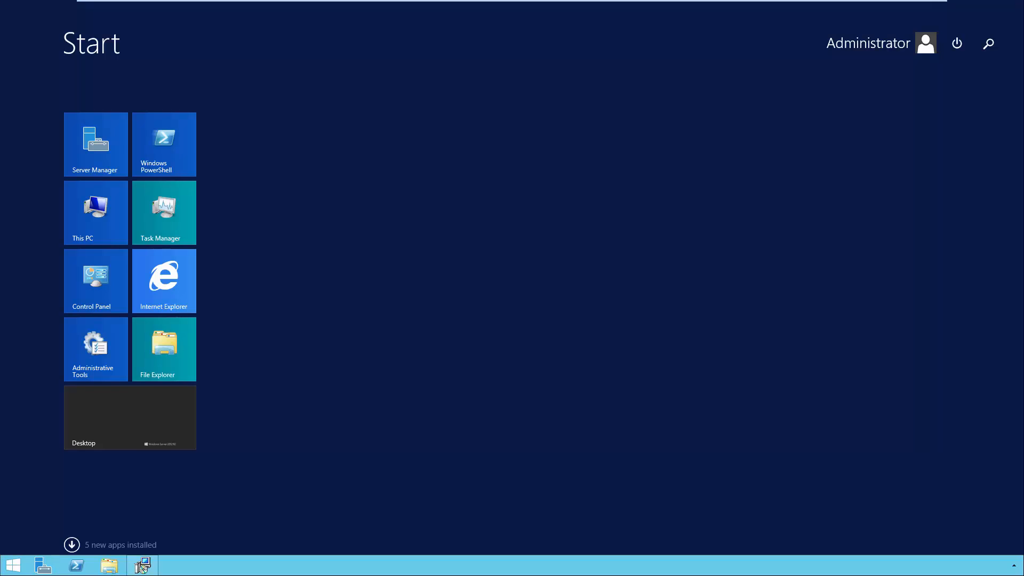
# - Launch SQL Server 2014 Configuration Manager and show the protocols for SQLEXPRESS
pyautogui.click(71, 544)
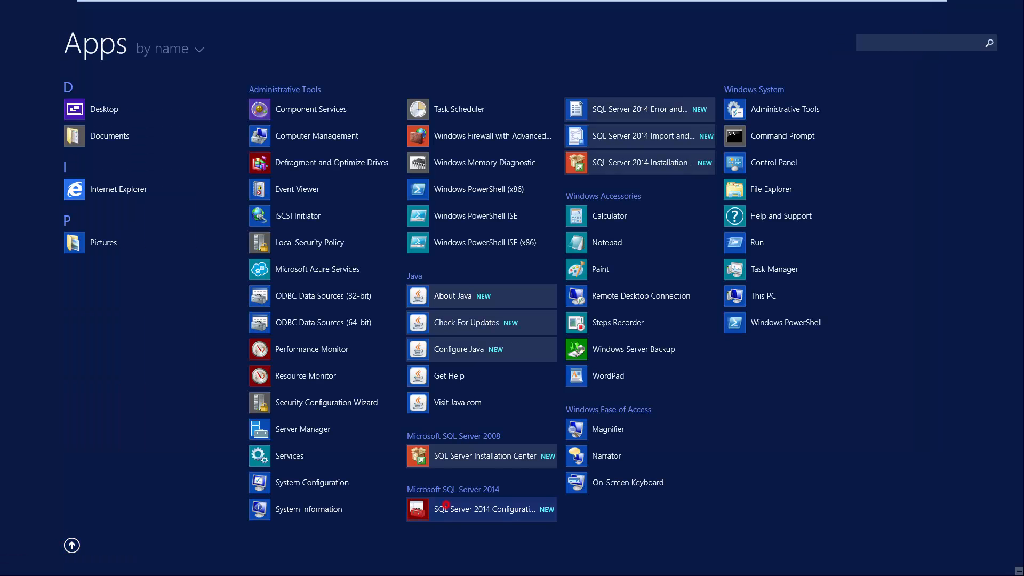
pyautogui.click(446, 508)
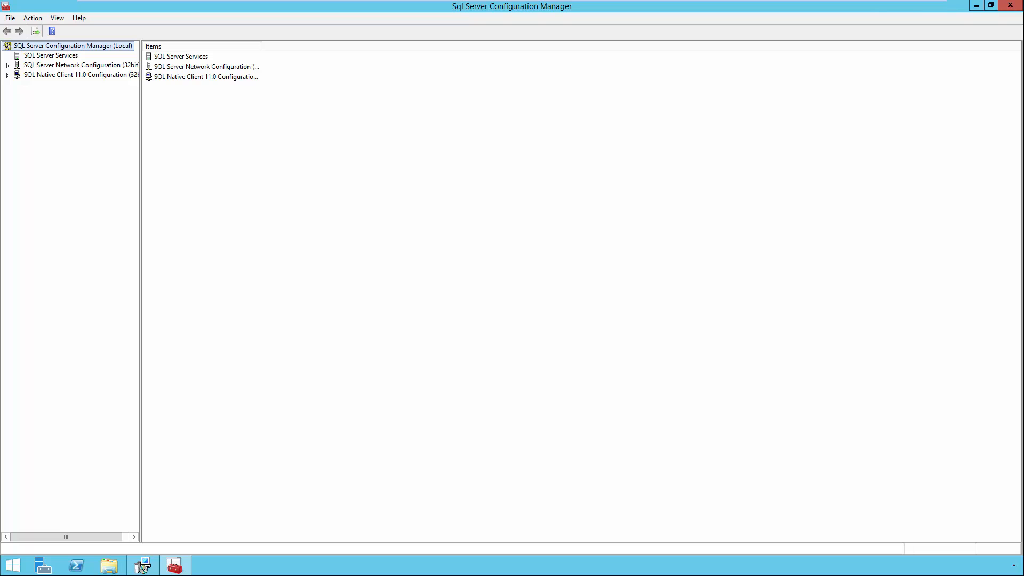
pyautogui.click(7, 65)
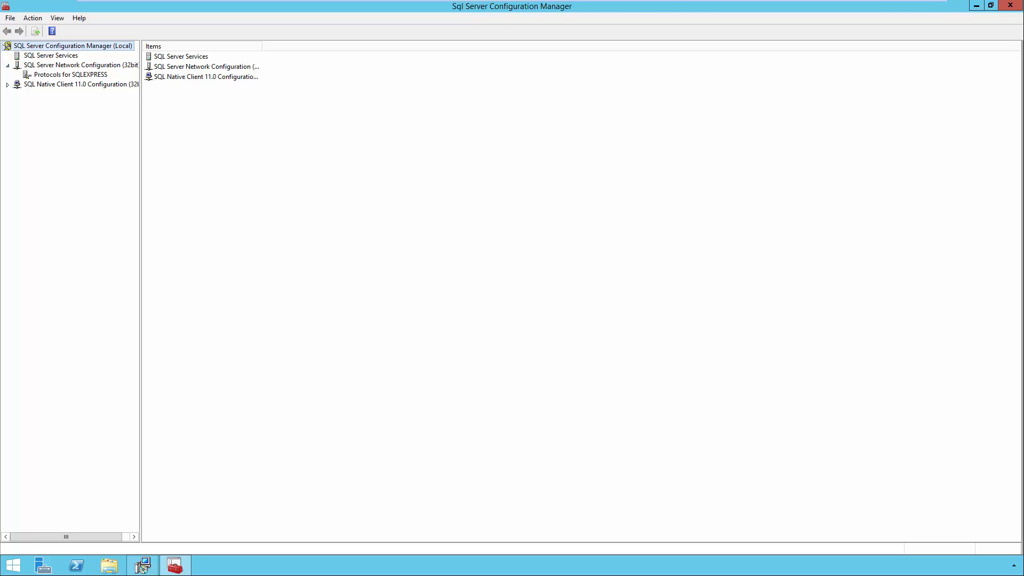
pyautogui.click(28, 74)
# - Set the TCP/IP IPAll TCP Port to 1433, save it, and close Configuration Manager
pyautogui.doubleClick(162, 77)
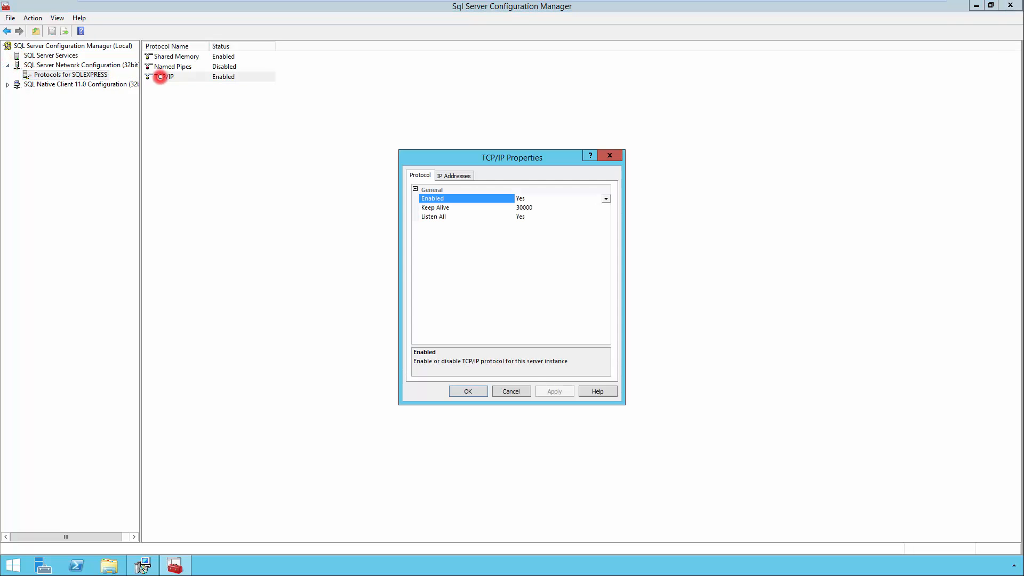
pyautogui.click(453, 175)
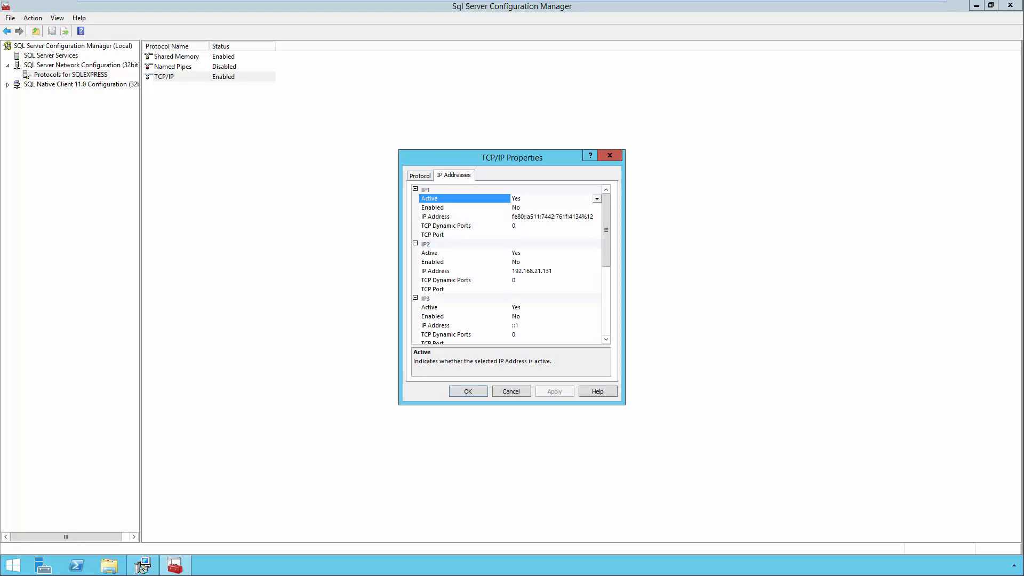
pyautogui.moveTo(605, 230); pyautogui.dragTo(606, 298)
pyautogui.click(540, 335)
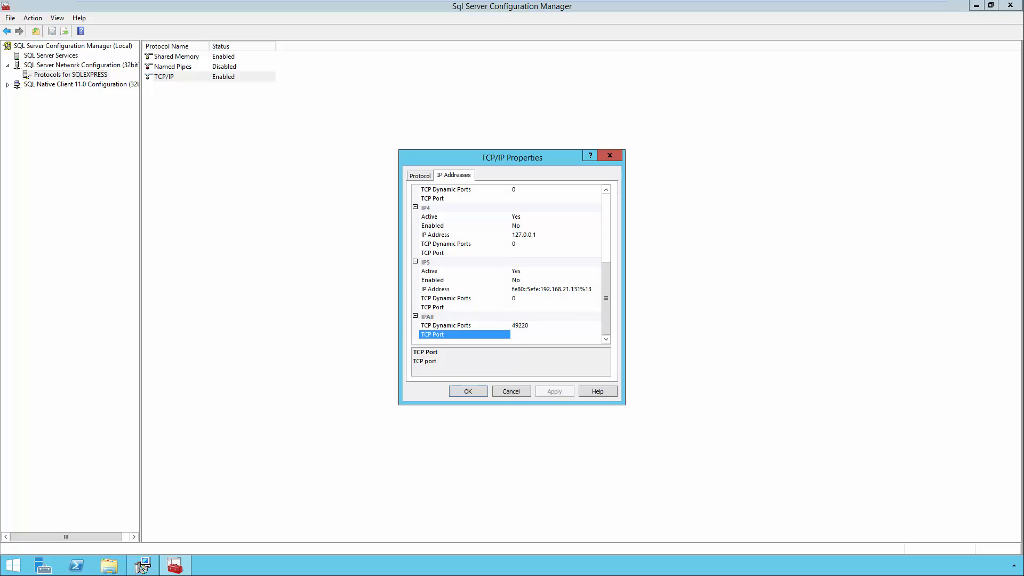
pyautogui.write('1433')
pyautogui.click(467, 391)
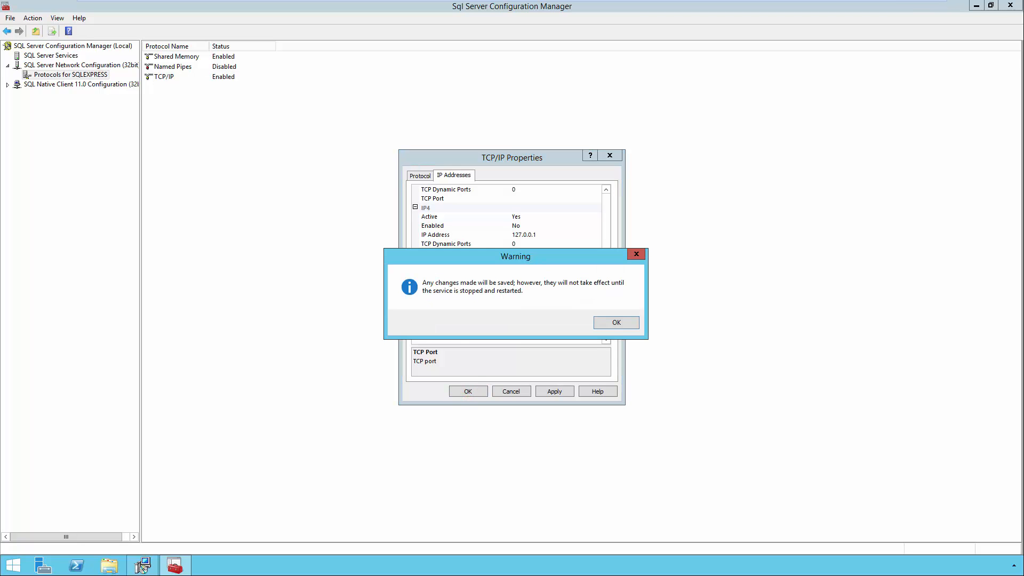
pyautogui.click(601, 321)
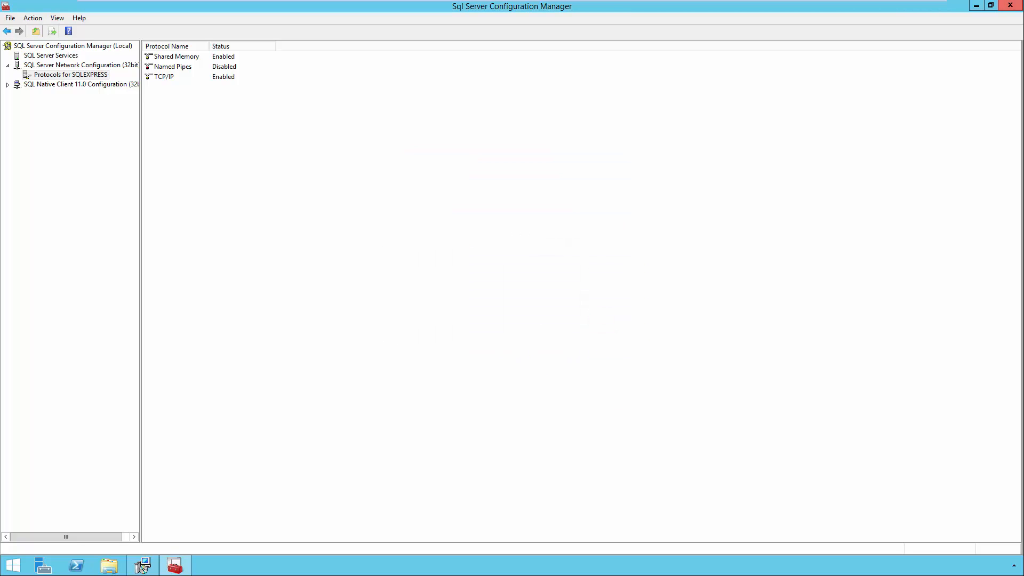
pyautogui.click(1010, 6)
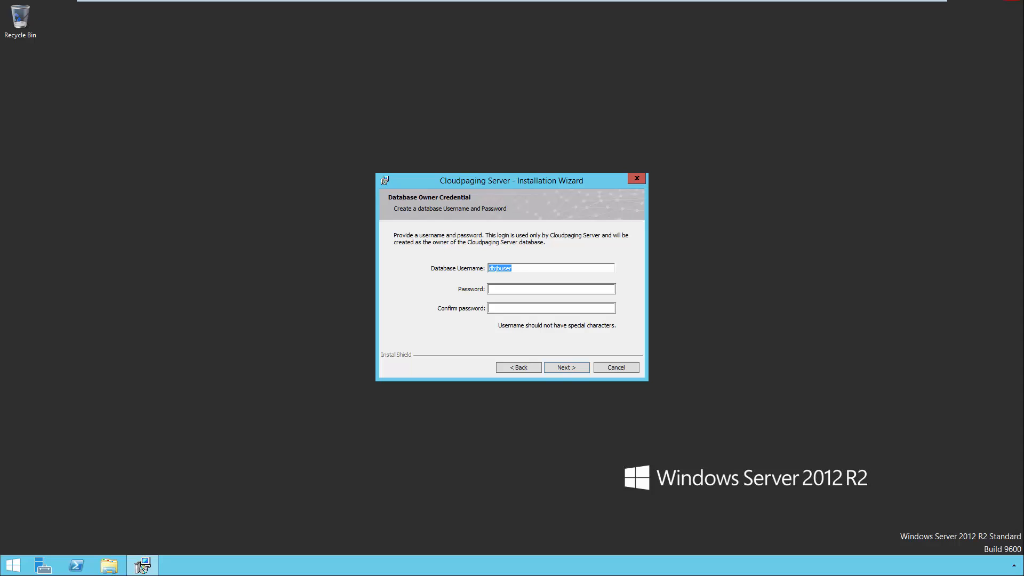
# - Restart the SQL Server (SQLEXPRESS) service from Server Manager's Services console, then close Services and hide Server Manager
pyautogui.click(43, 566)
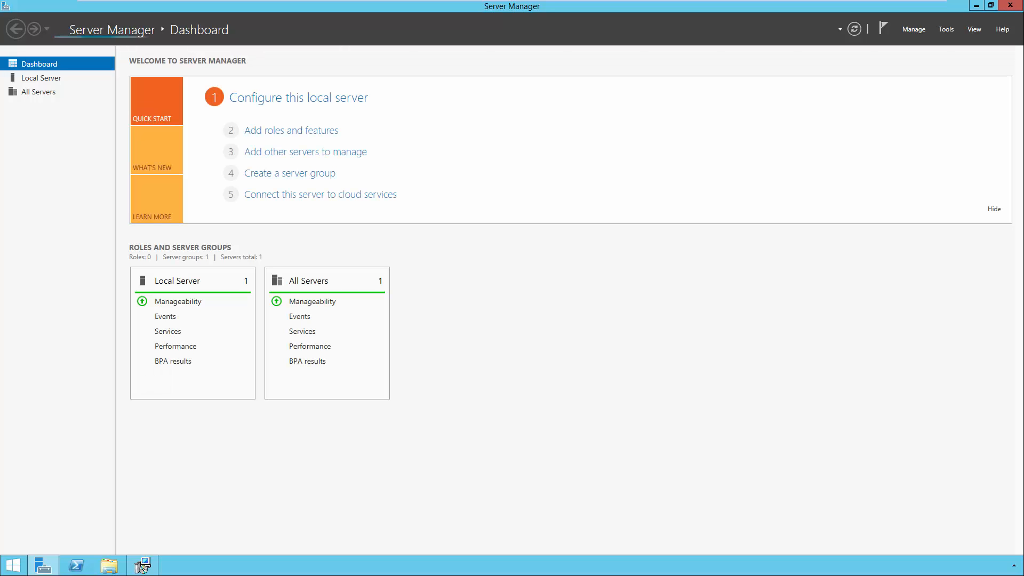
pyautogui.click(944, 29)
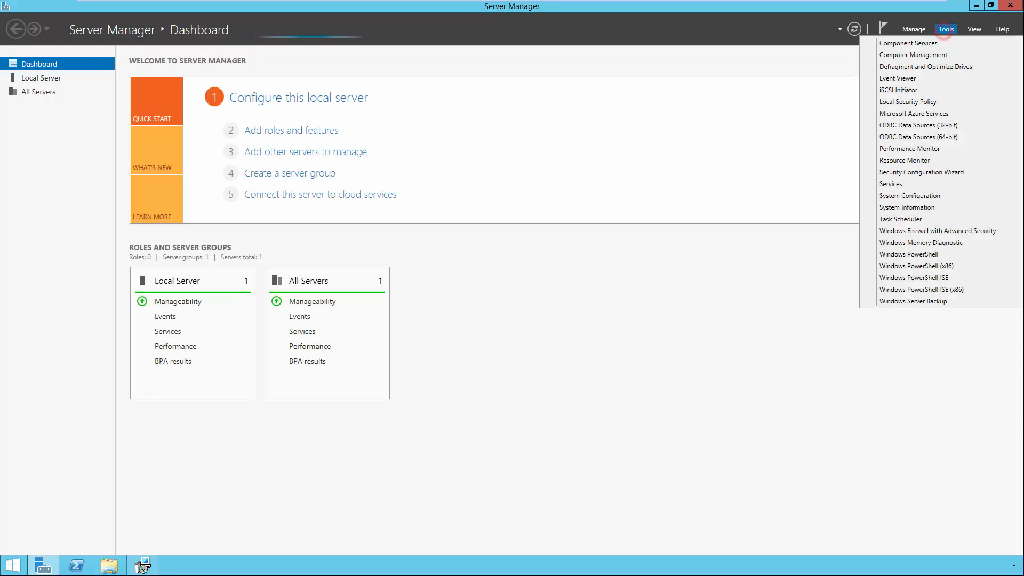
pyautogui.click(897, 182)
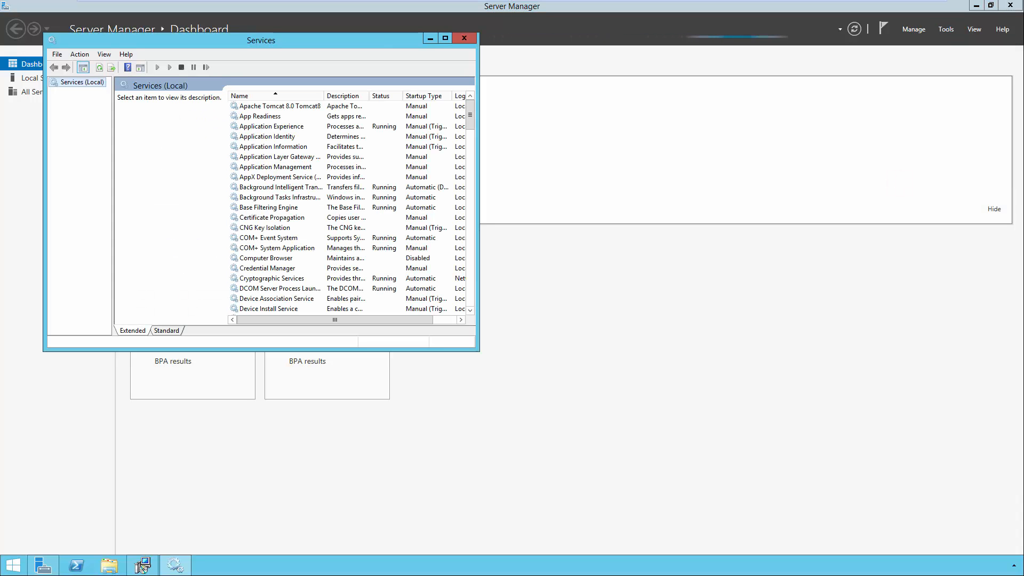
pyautogui.moveTo(471, 117); pyautogui.dragTo(472, 230)
pyautogui.click(293, 288)
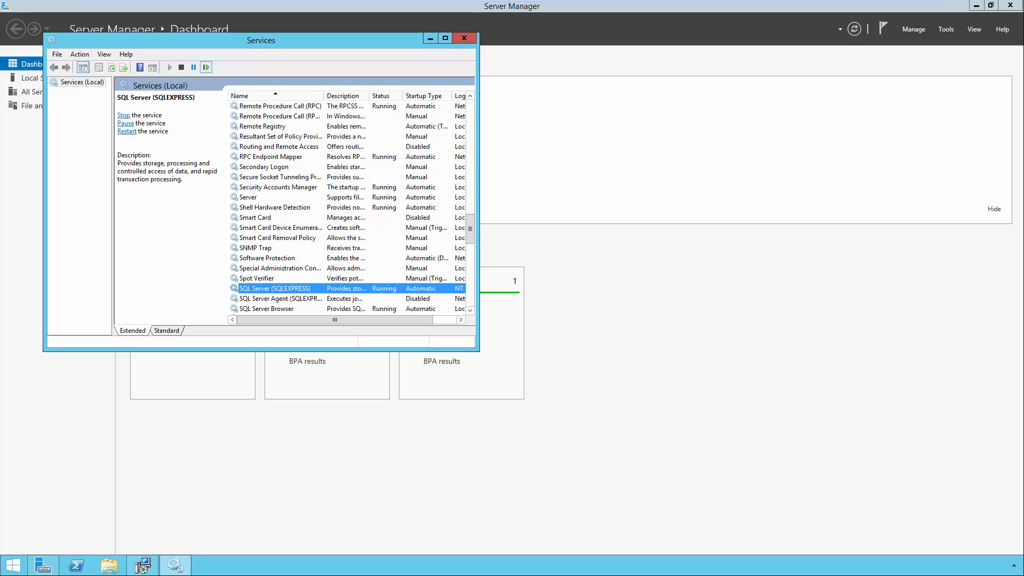
pyautogui.click(205, 66)
pyautogui.click(464, 38)
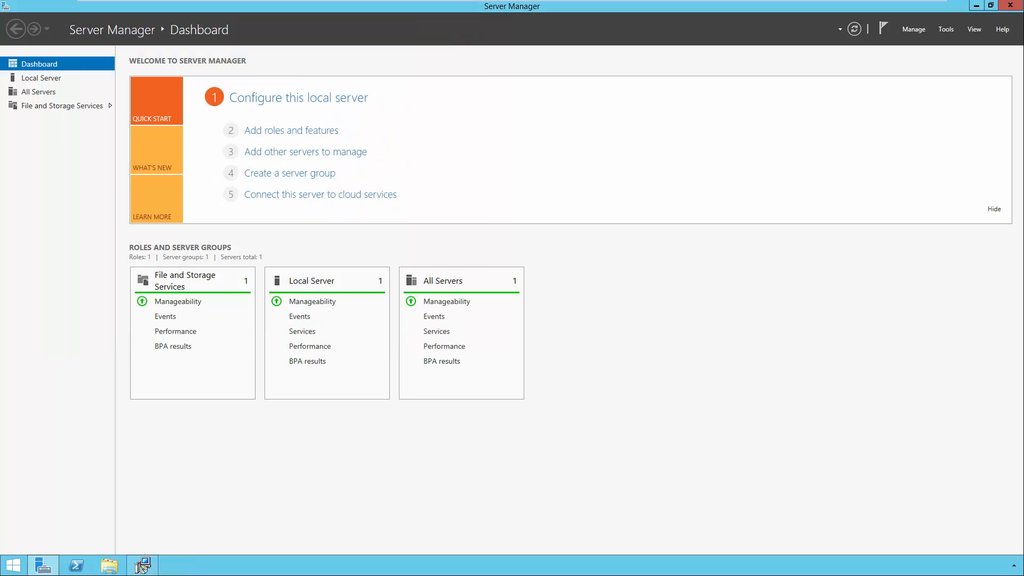
pyautogui.click(142, 565)
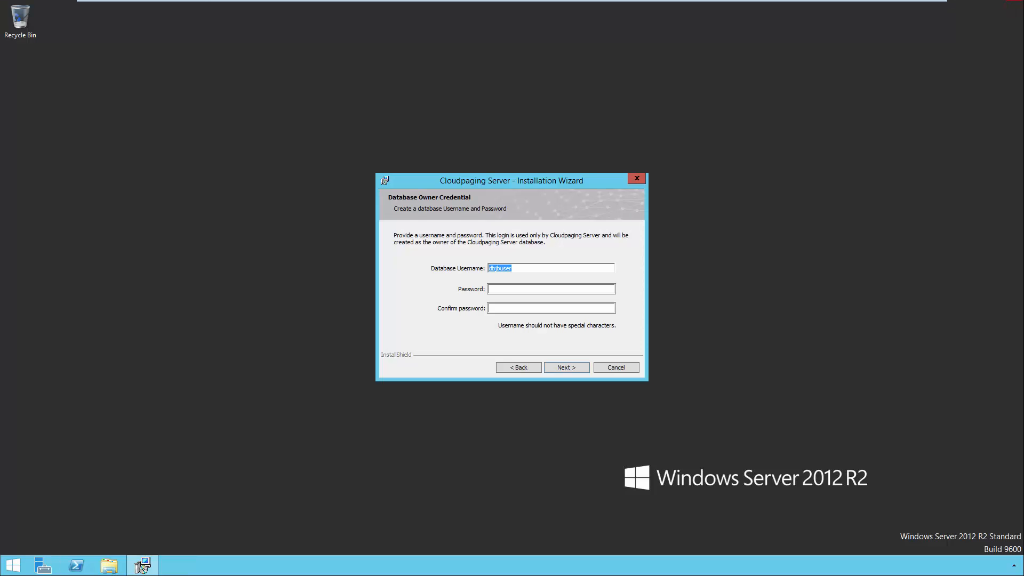
# - Enter and confirm the database owner password
pyautogui.click(540, 289)
pyautogui.write('••••')
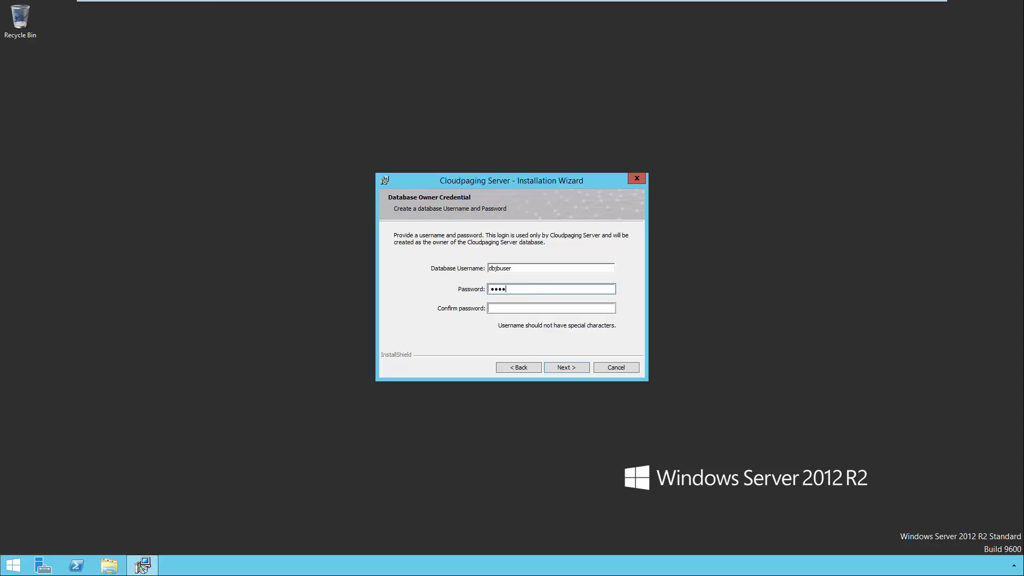
pyautogui.write('•••••••')
pyautogui.press('Tab')
pyautogui.write('••••')
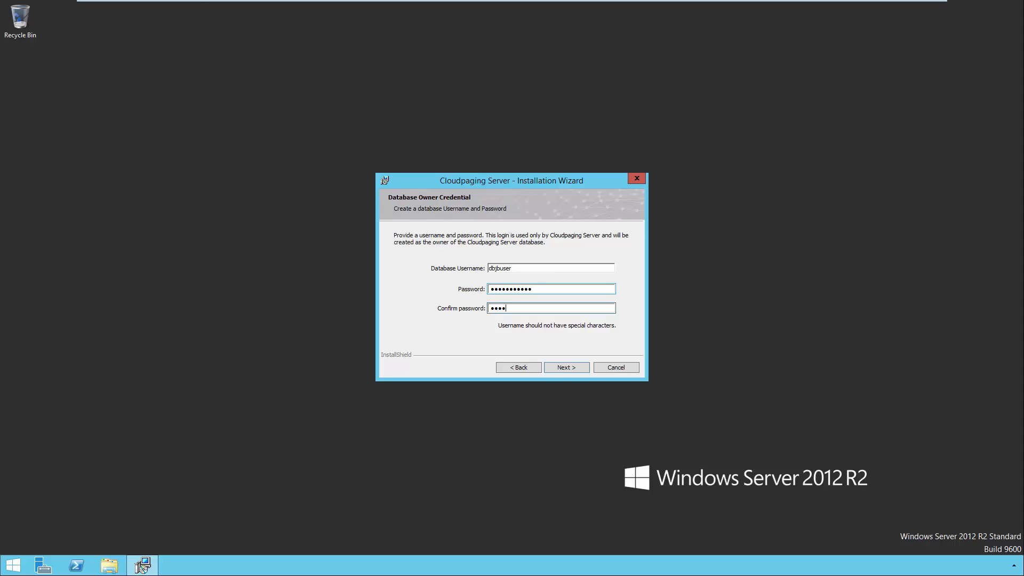
pyautogui.write('•••••••')
pyautogui.click(568, 367)
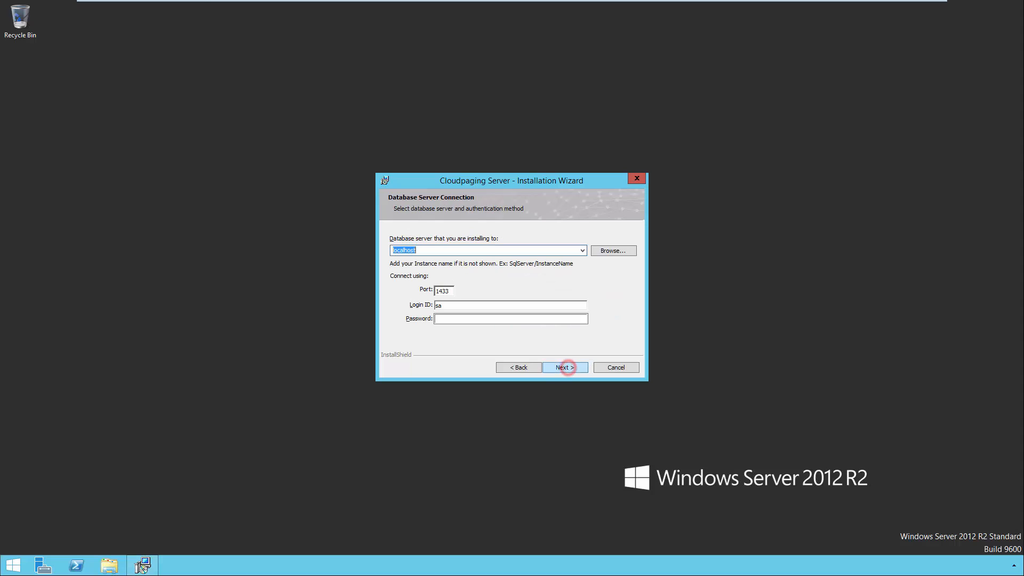
# - Enter the sa admin password for localhost:1433 and keep the default services and depot locations
pyautogui.click(475, 320)
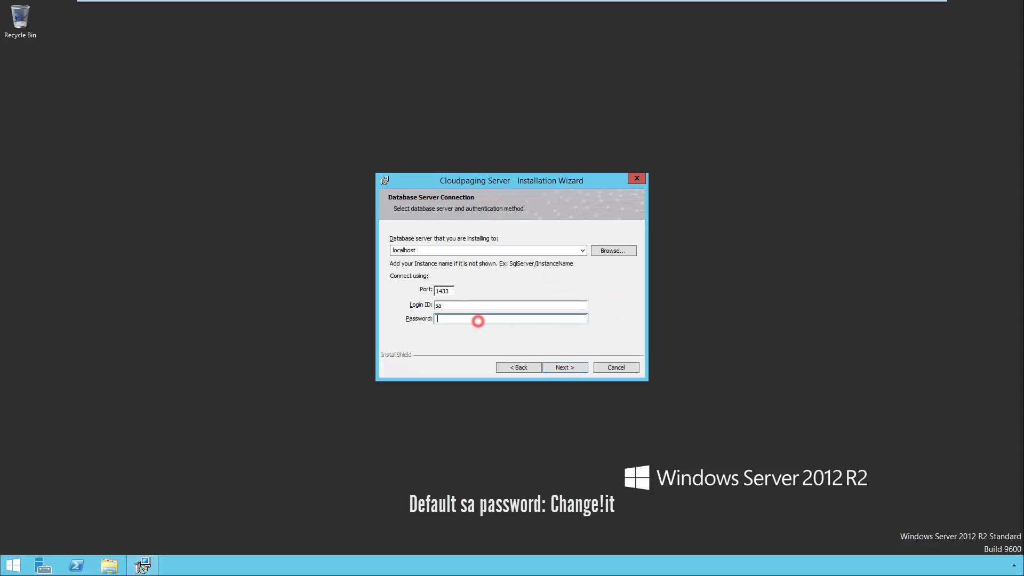
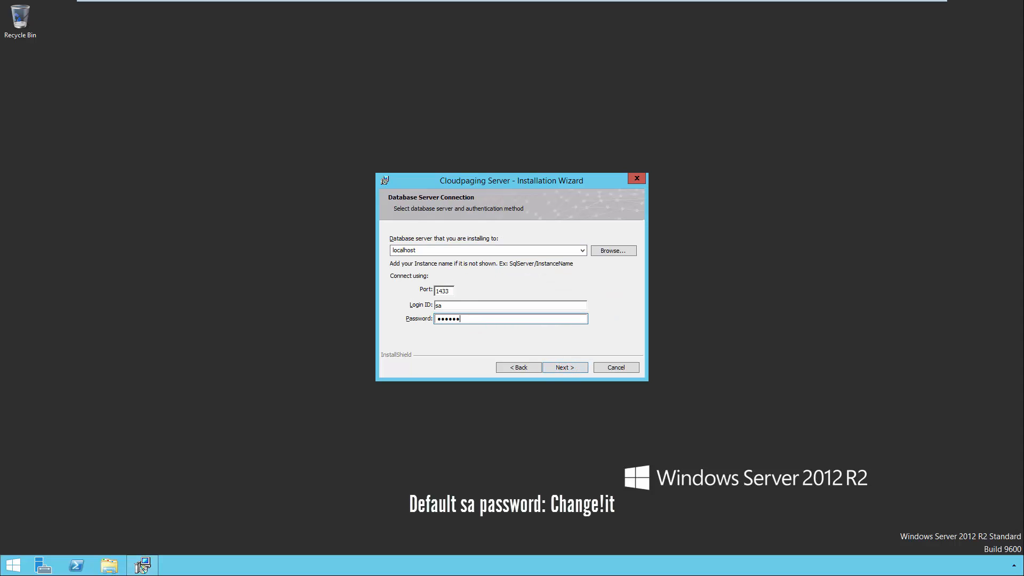
pyautogui.click(558, 366)
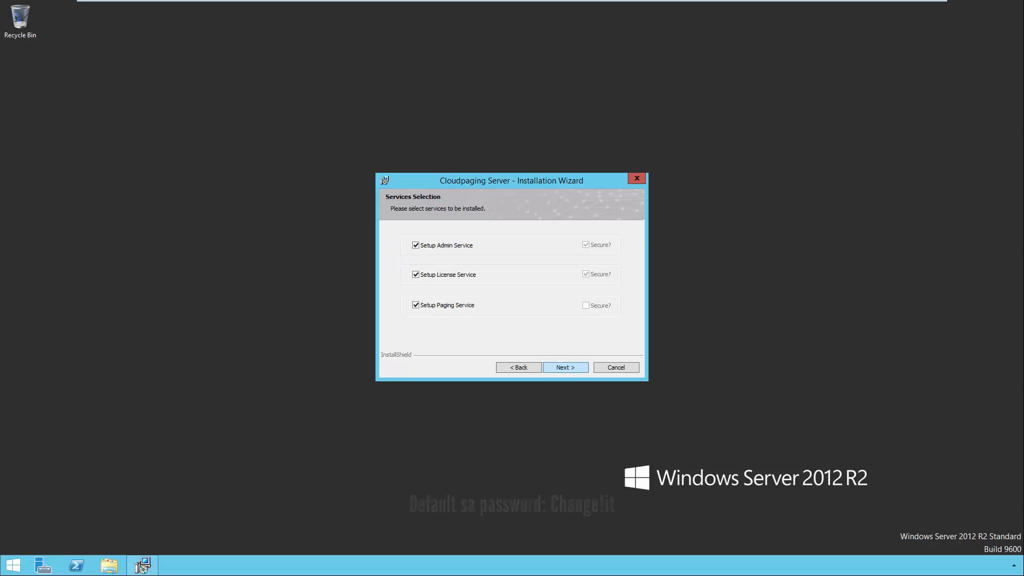
pyautogui.click(560, 367)
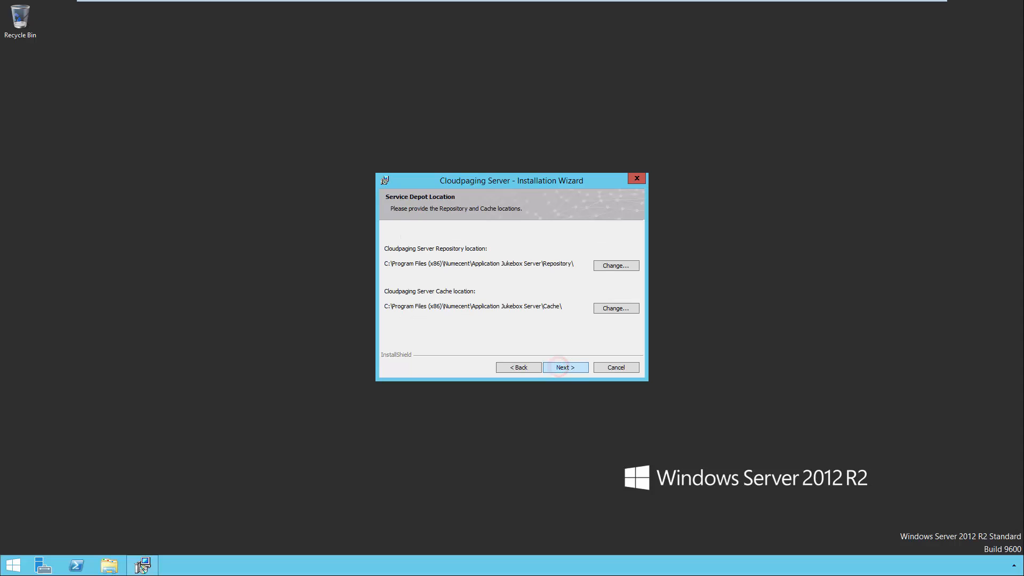
pyautogui.click(559, 367)
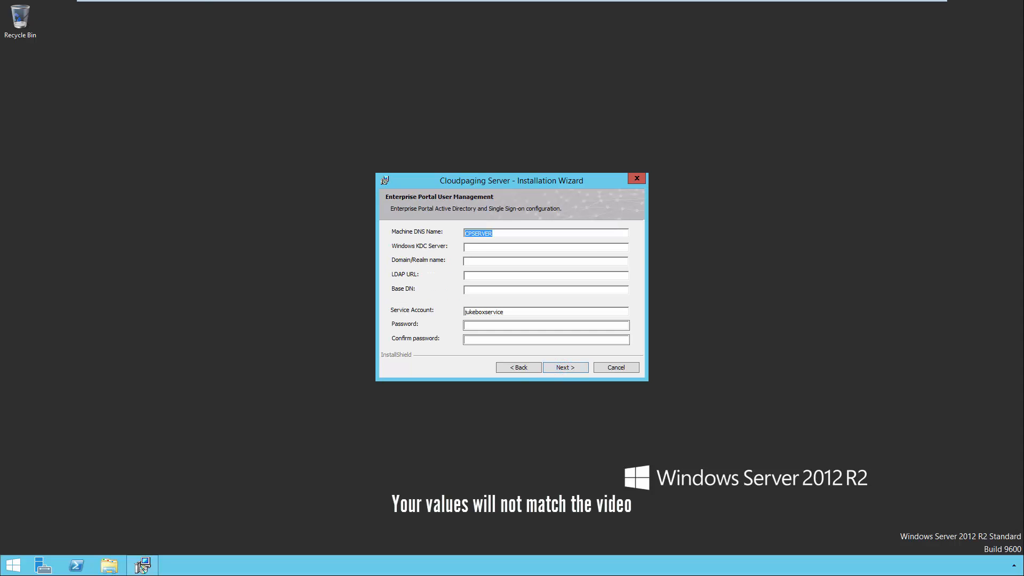
# - Fill in the KDC server, DEMO.local domain, LDAP URL and Base DN
pyautogui.click(476, 246)
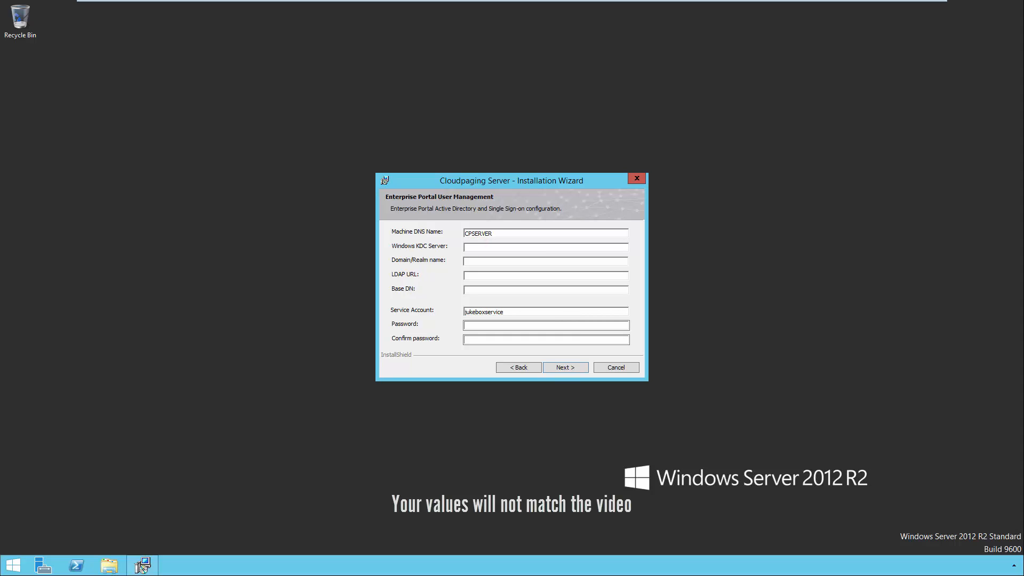
pyautogui.write('D')
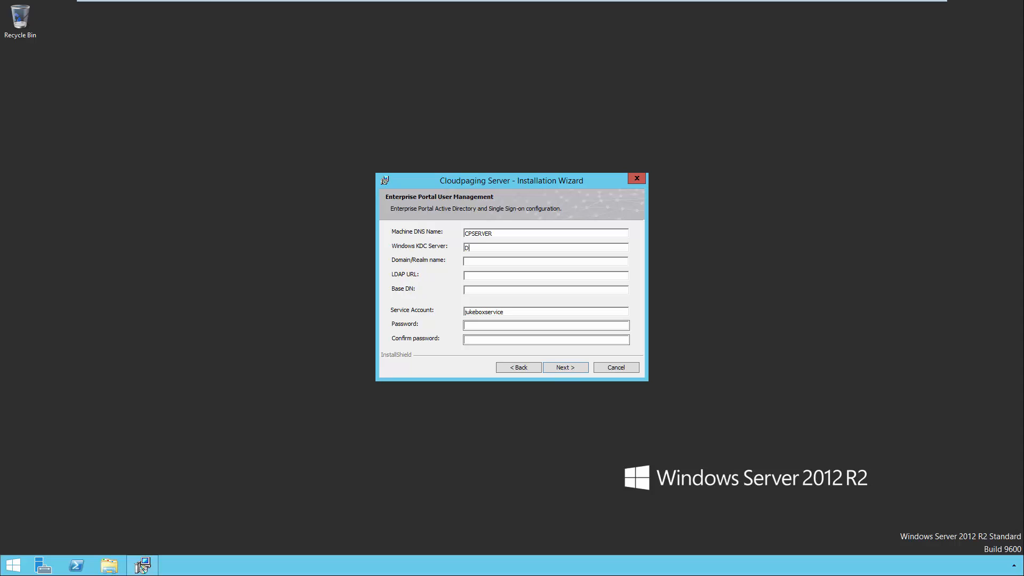
pyautogui.write('EMO.local')
pyautogui.click(545, 262)
pyautogui.write('DEMO')
pyautogui.write('.local')
pyautogui.write('ldap')
pyautogui.write('://DEMO')
pyautogui.write('DC=DEMO')
pyautogui.write('loca')
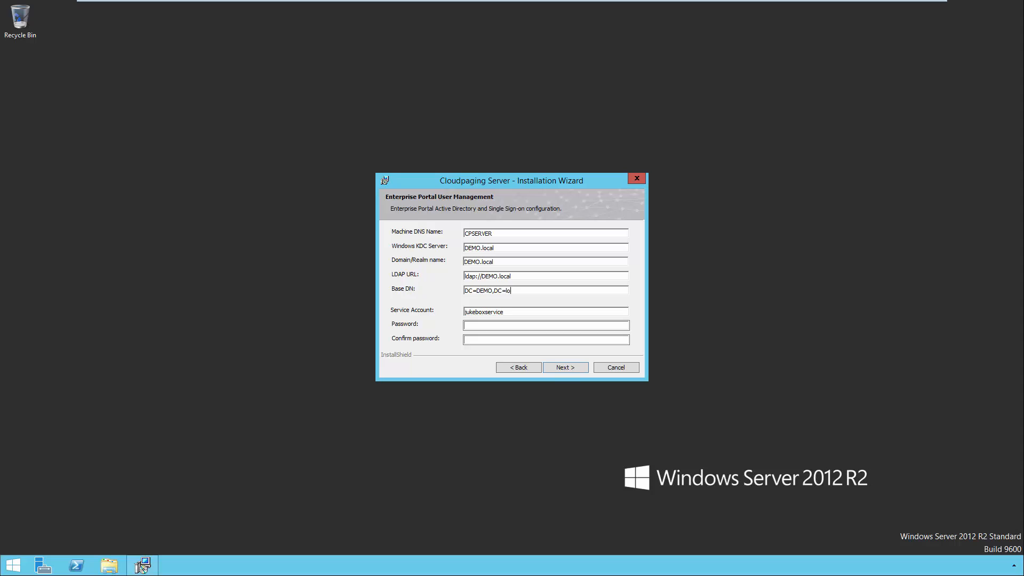
# - Enter the LDAP service account name and its password, then continue
pyautogui.press('Tab')
pyautogui.write('DEMOLDAPUSER')
pyautogui.press('Tab')
pyautogui.write('****')
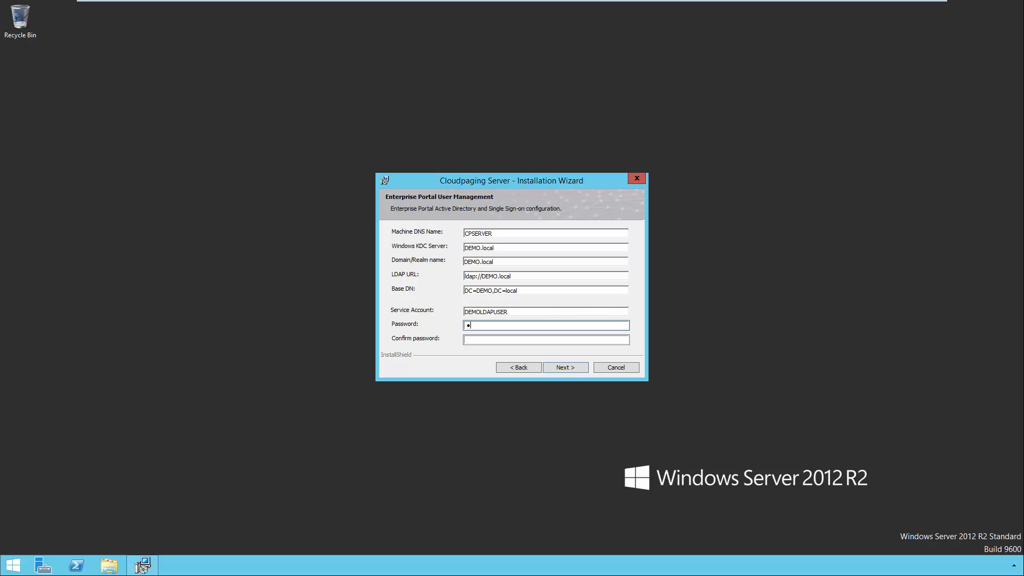
pyautogui.write('*******')
pyautogui.press('Tab')
pyautogui.write('***********')
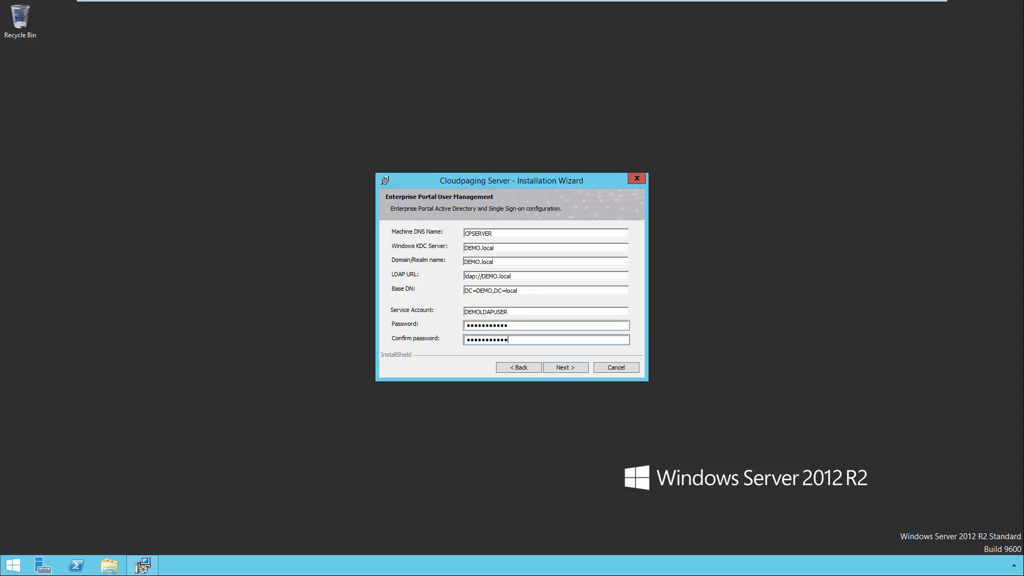
pyautogui.click(562, 367)
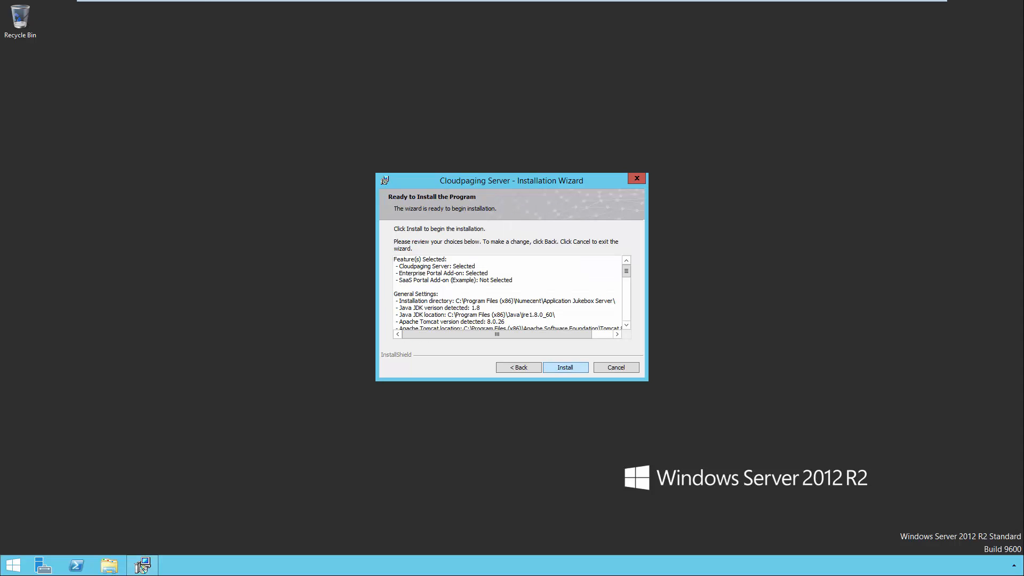
# - Run the Cloudpaging Server installation and close the wizard when it completes
pyautogui.click(562, 368)
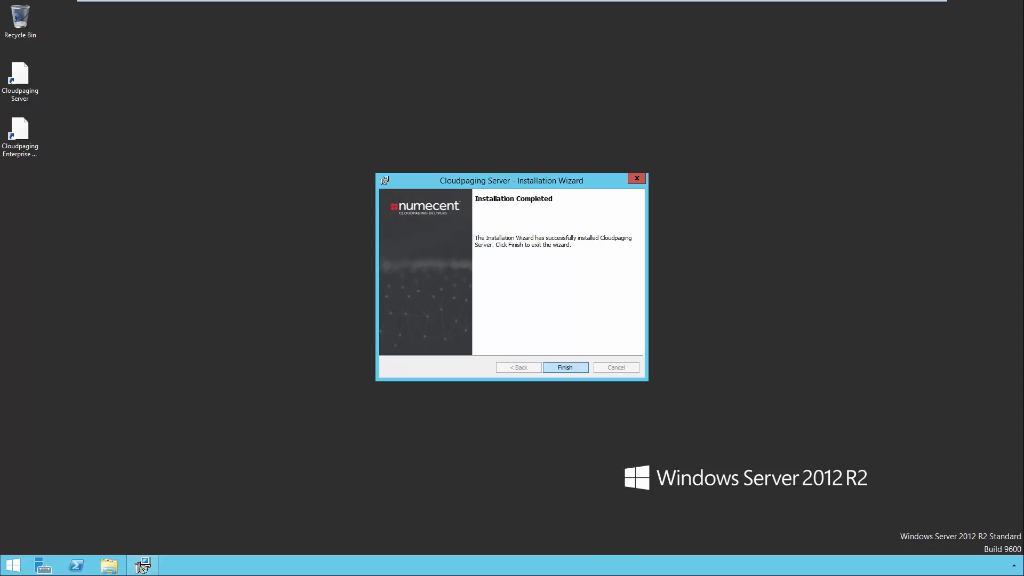
pyautogui.click(559, 367)
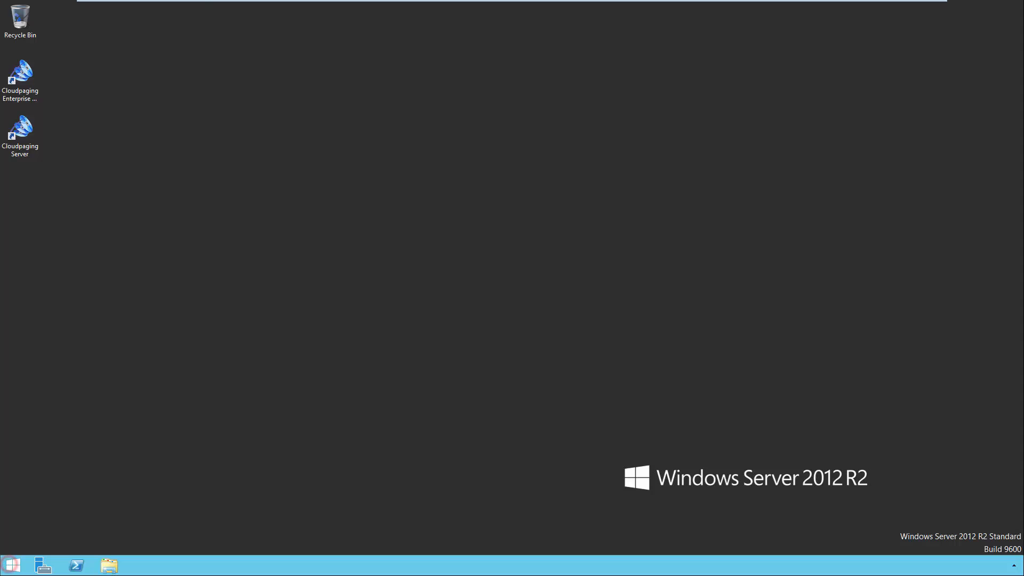
pyautogui.click(14, 565)
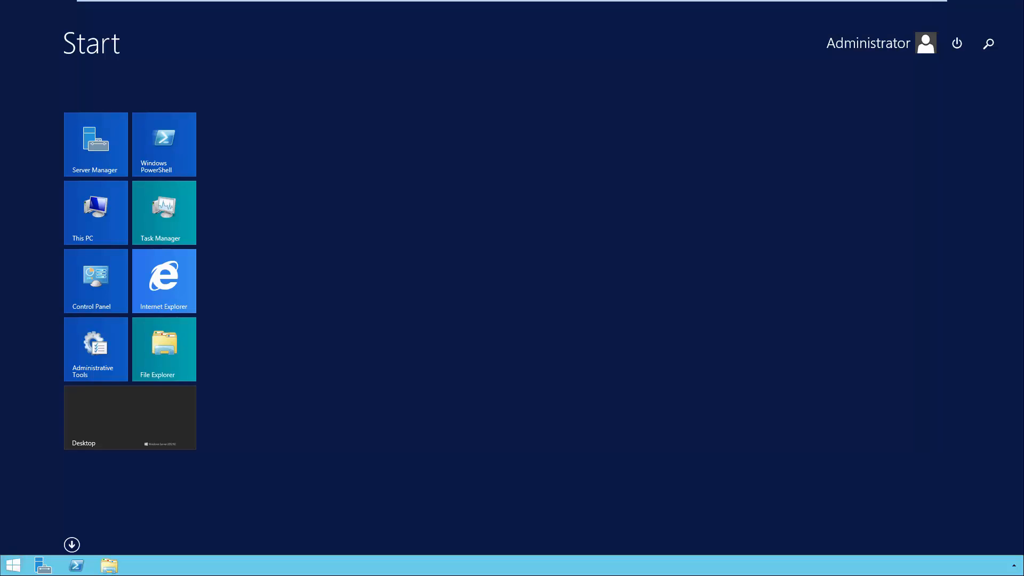
pyautogui.click(154, 279)
pyautogui.click(163, 21)
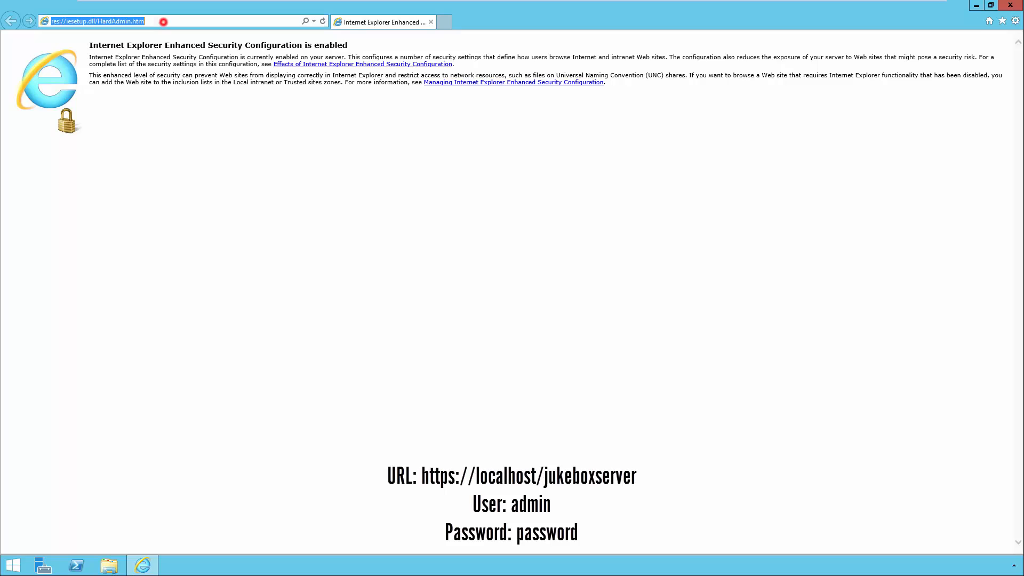
pyautogui.write('https')
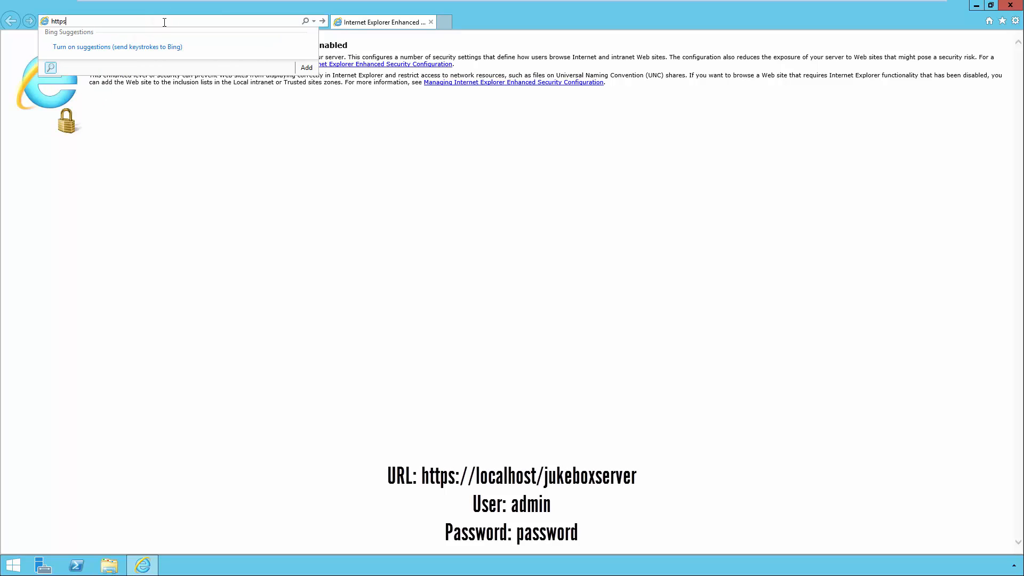
pyautogui.write('://localhost')
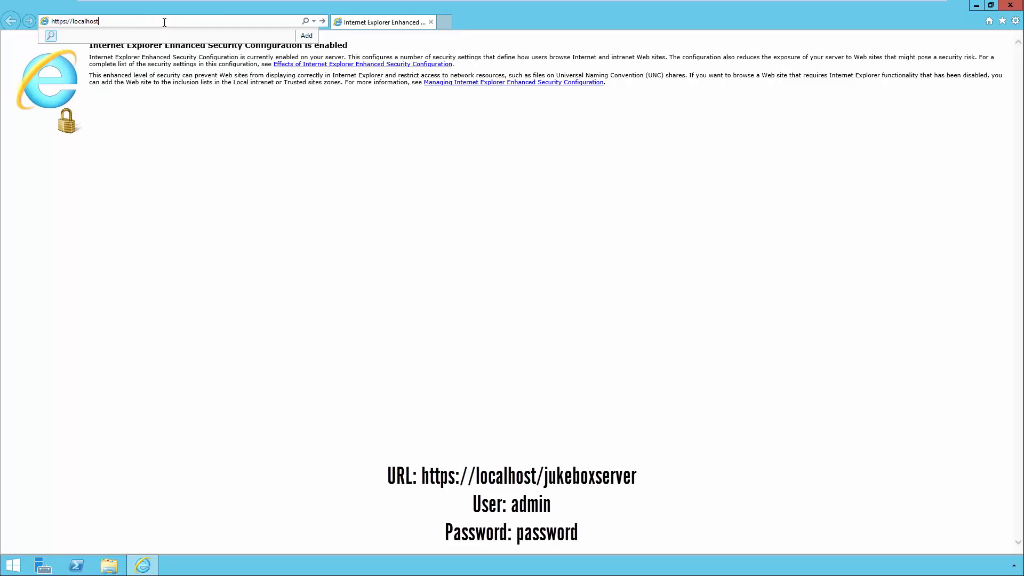
pyautogui.write('/jukeboxserver')
pyautogui.press('Return')
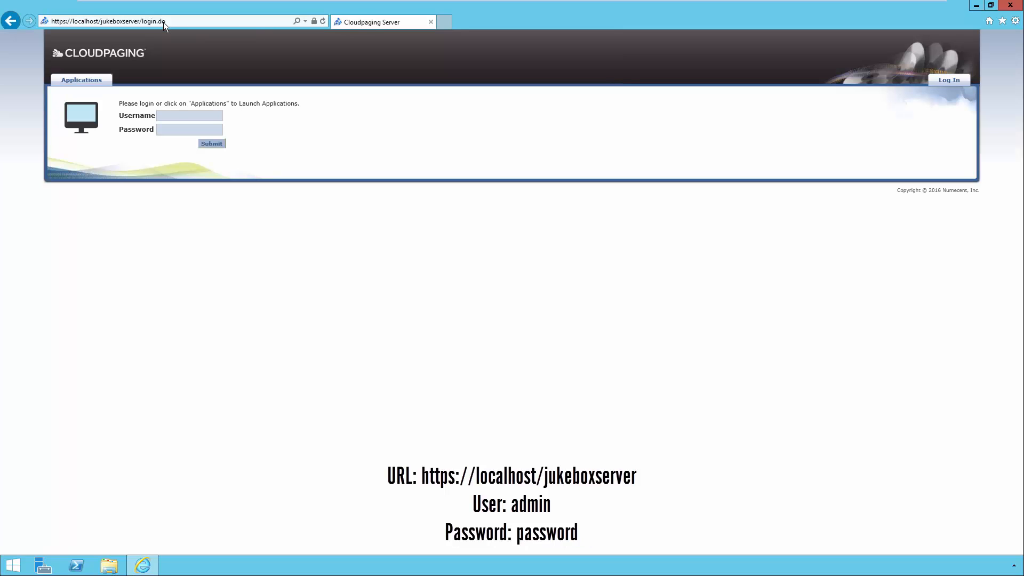
pyautogui.click(172, 111)
pyautogui.write('admin')
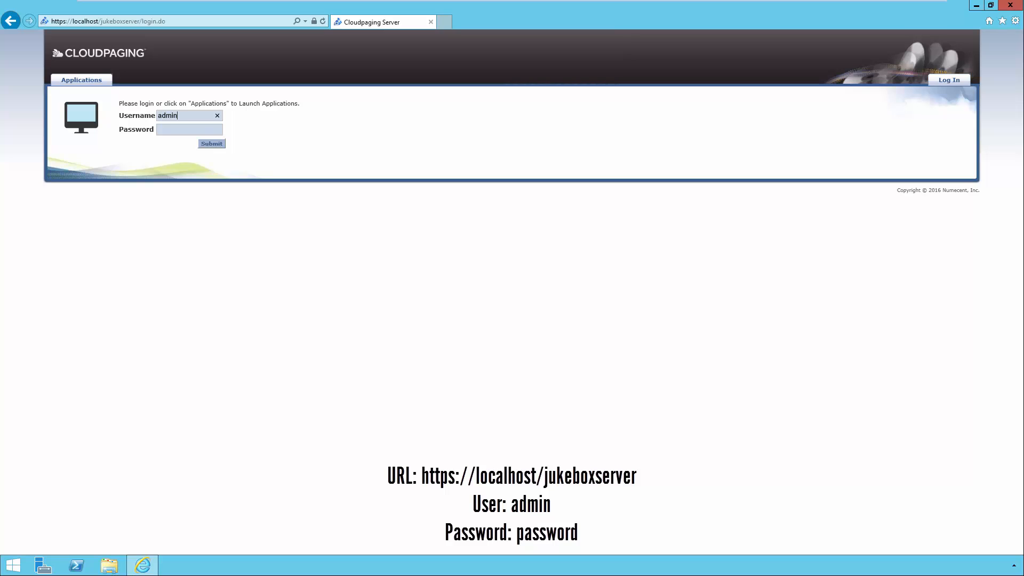
pyautogui.write('password')
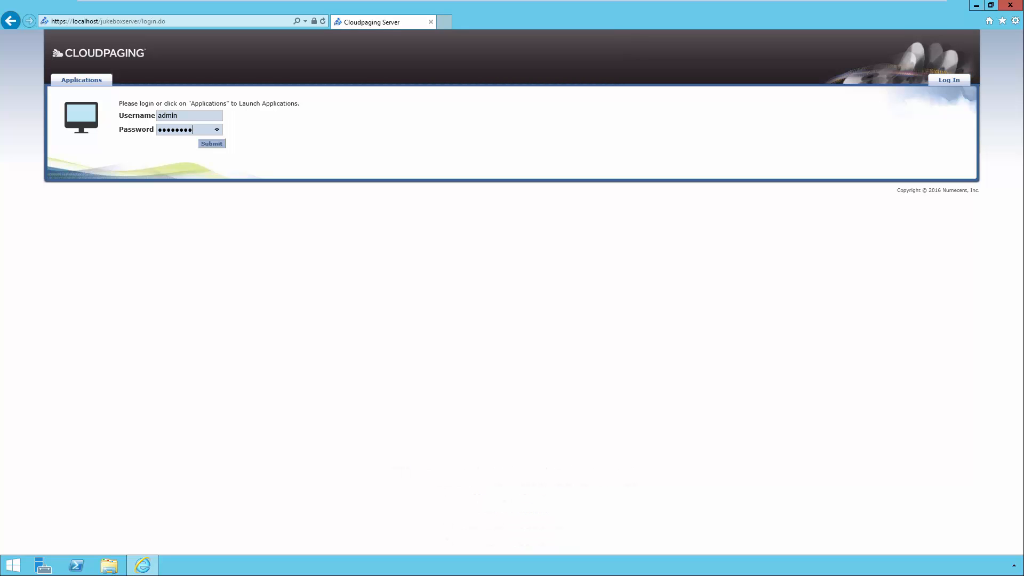
pyautogui.press('Return')
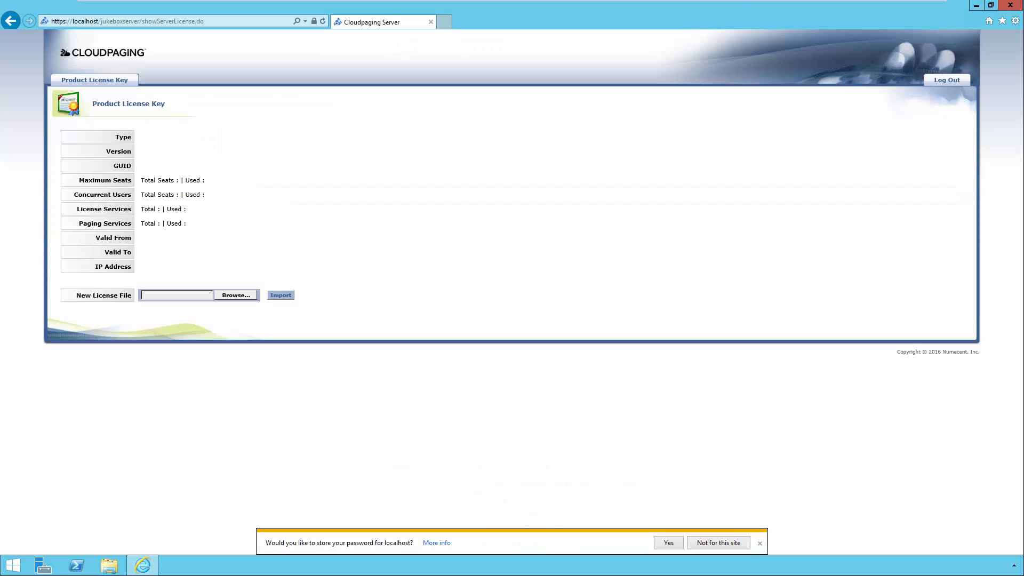
# - Import C:\License\license.bin as the product licence, accept it, and close Internet Explorer
pyautogui.click(236, 295)
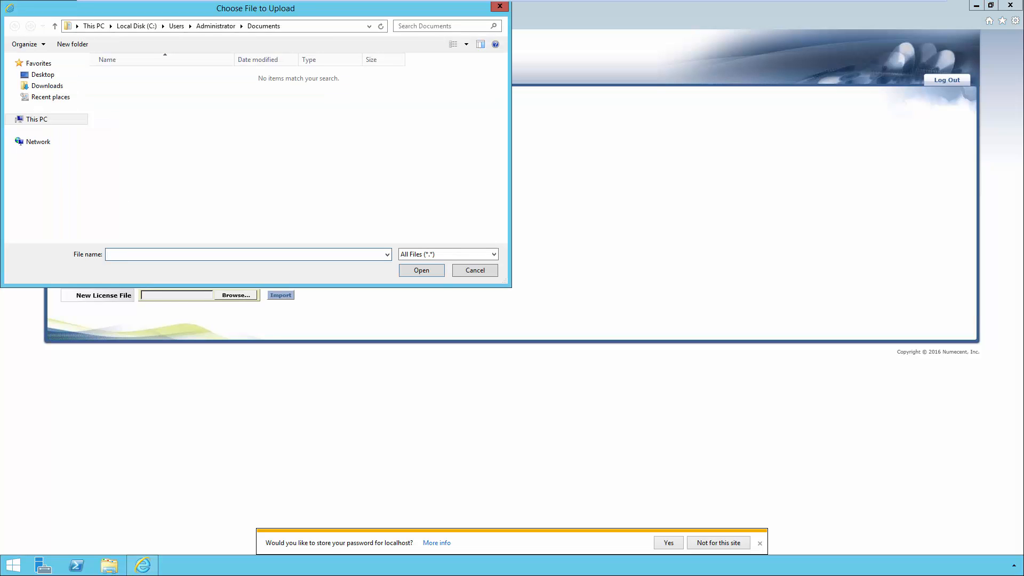
pyautogui.click(34, 119)
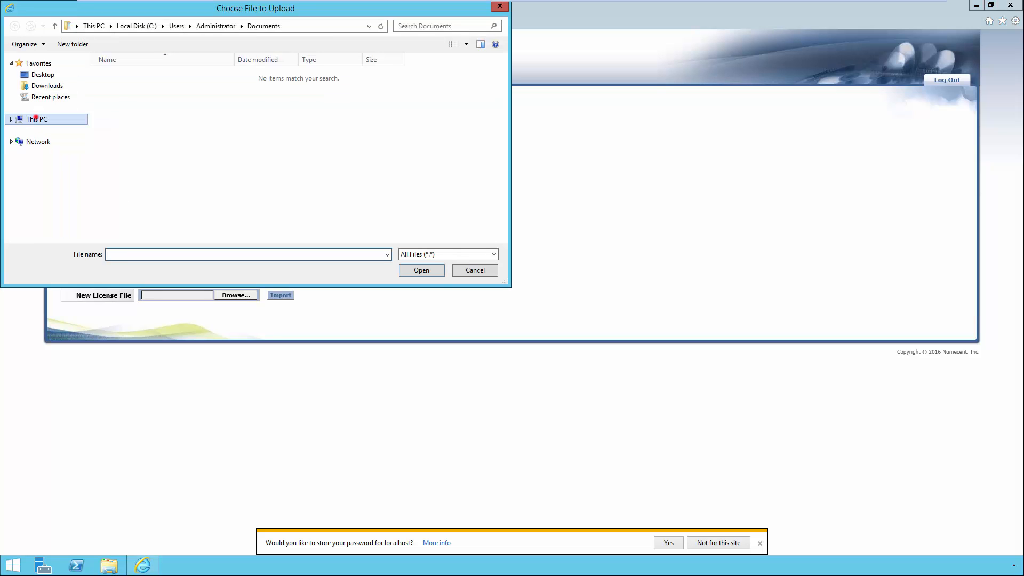
pyautogui.doubleClick(297, 165)
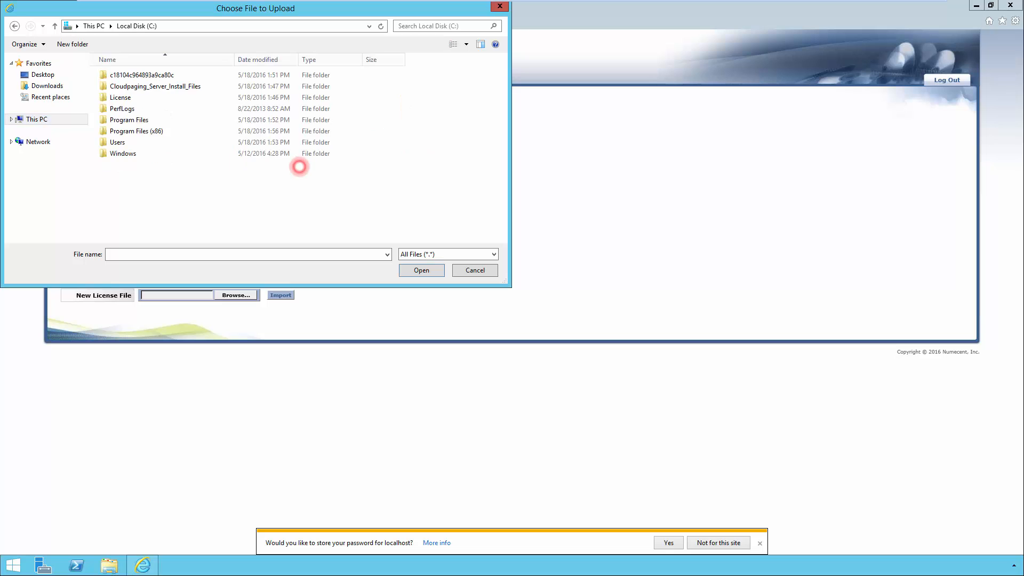
pyautogui.doubleClick(120, 97)
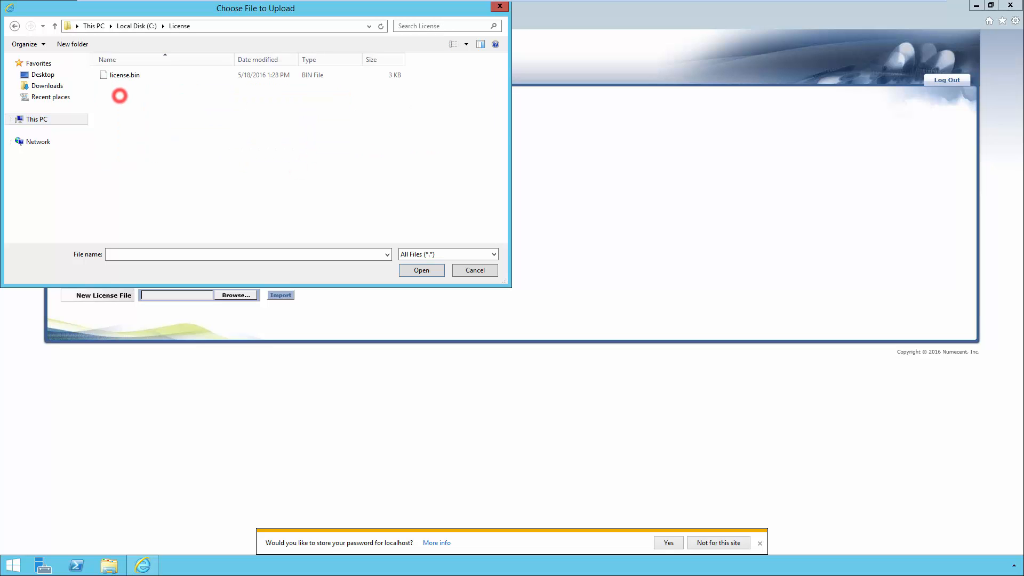
pyautogui.doubleClick(122, 75)
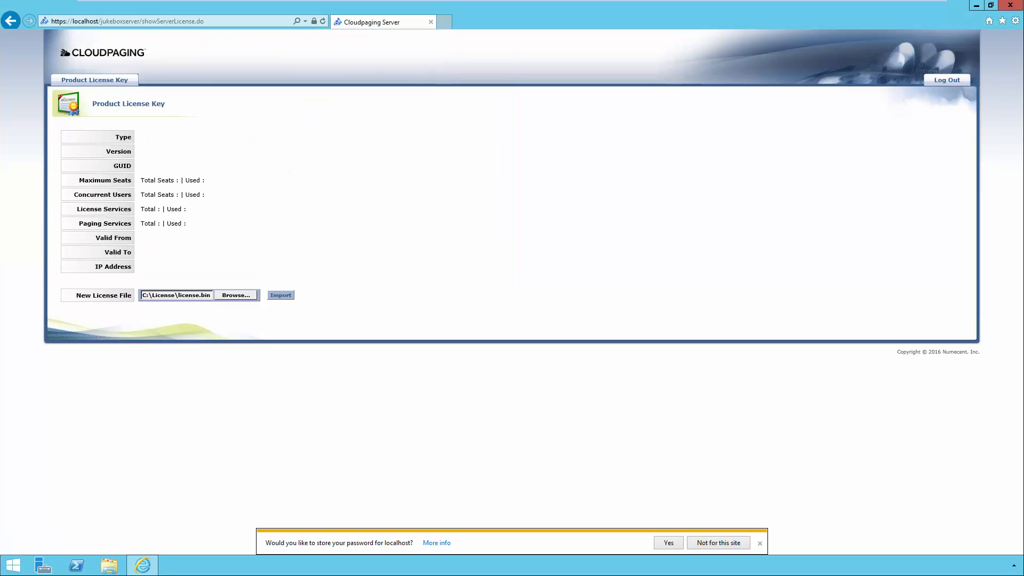
pyautogui.click(277, 295)
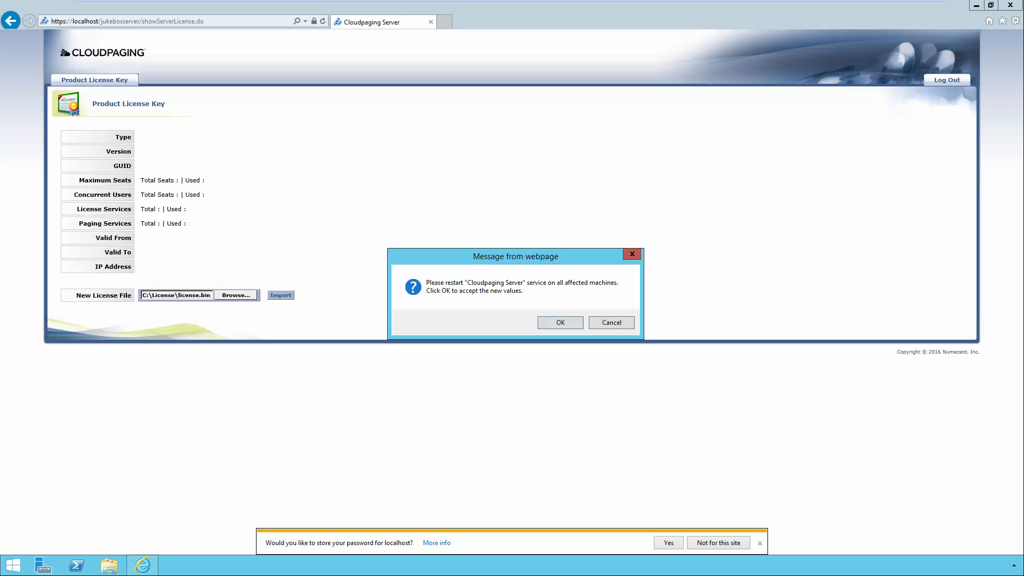
pyautogui.click(552, 322)
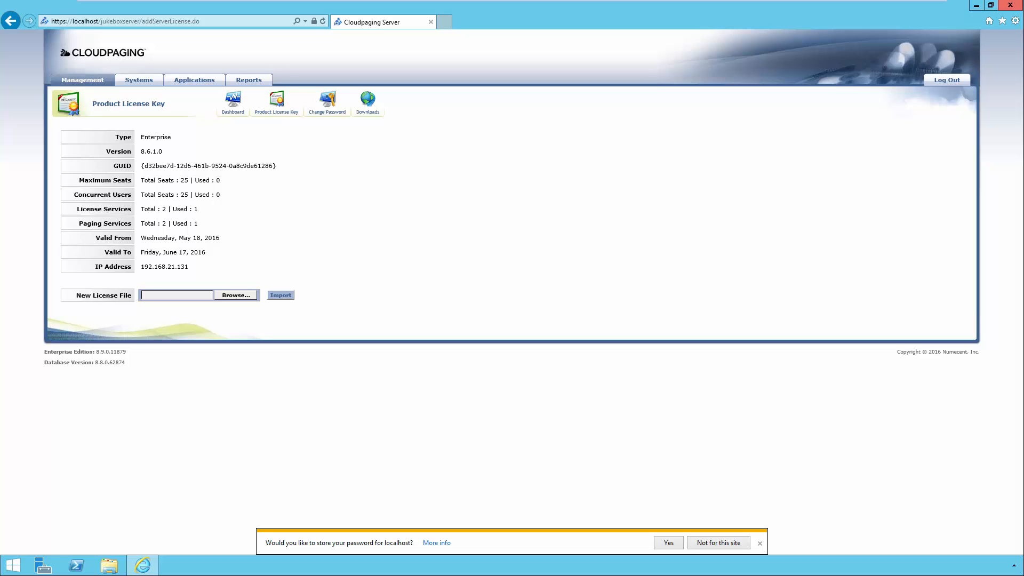
pyautogui.click(1008, 5)
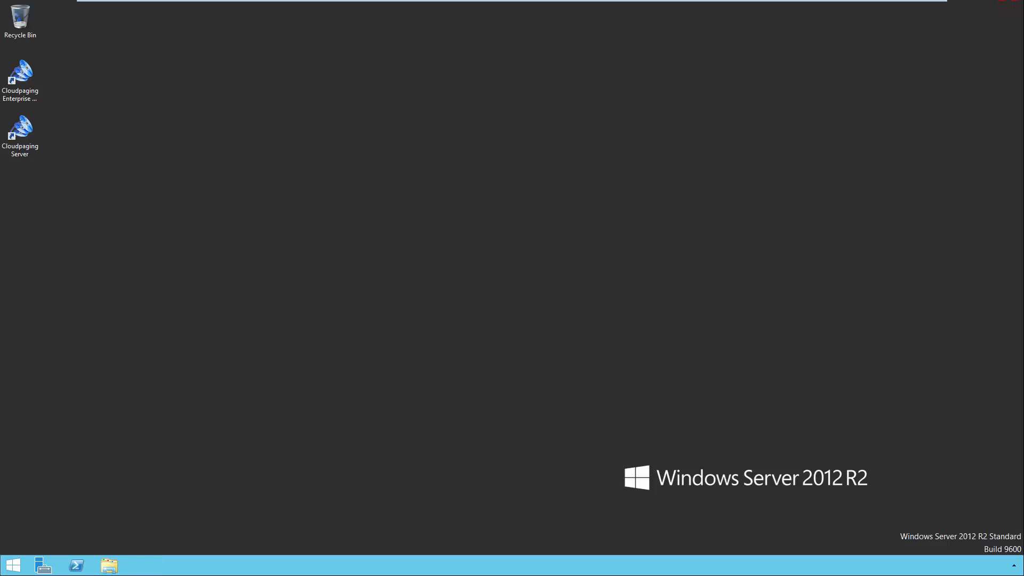
# - Restart the Cloudpaging Server service in Services, then close Services and Server Manager
pyautogui.click(43, 565)
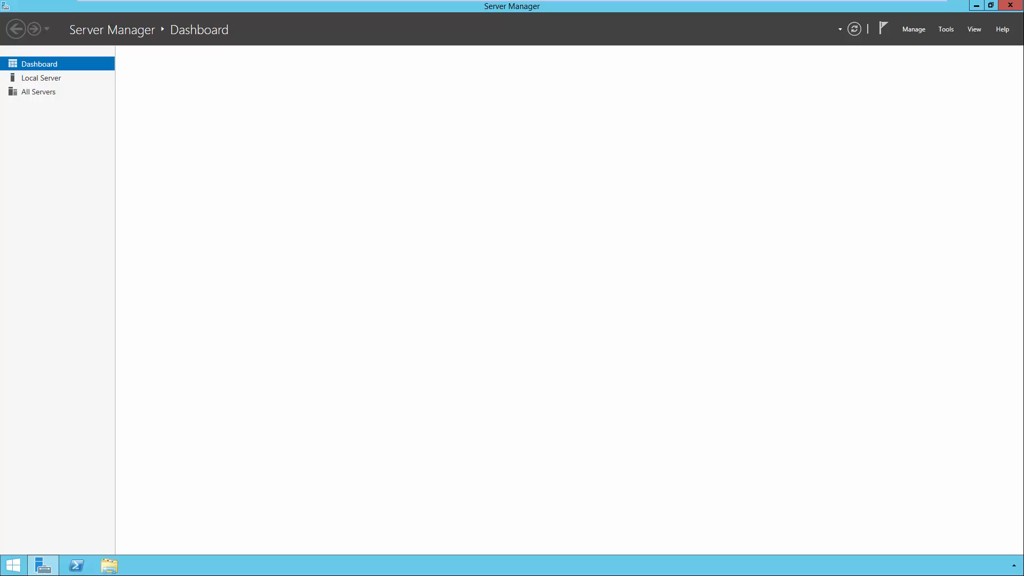
pyautogui.click(946, 29)
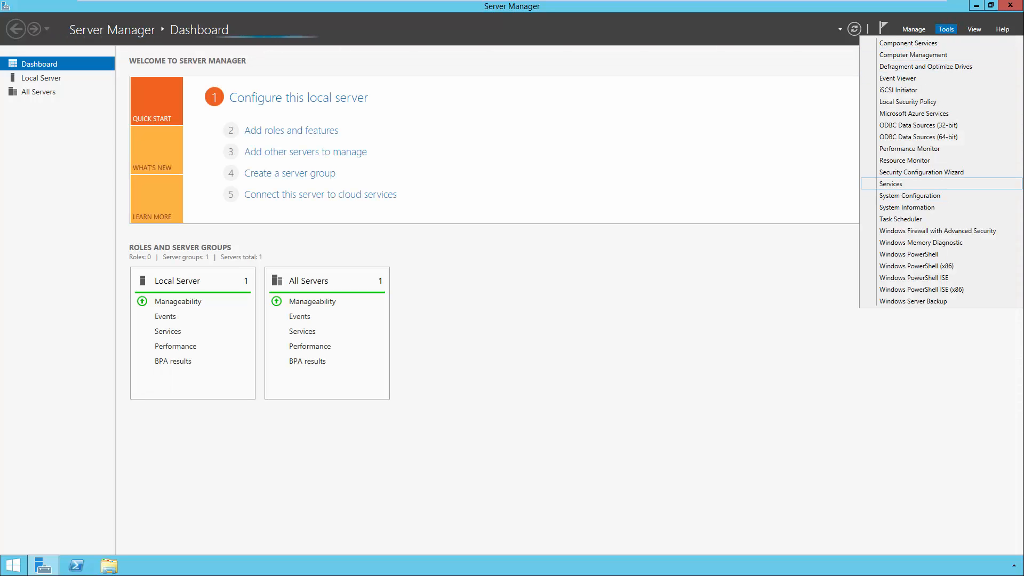
pyautogui.click(890, 183)
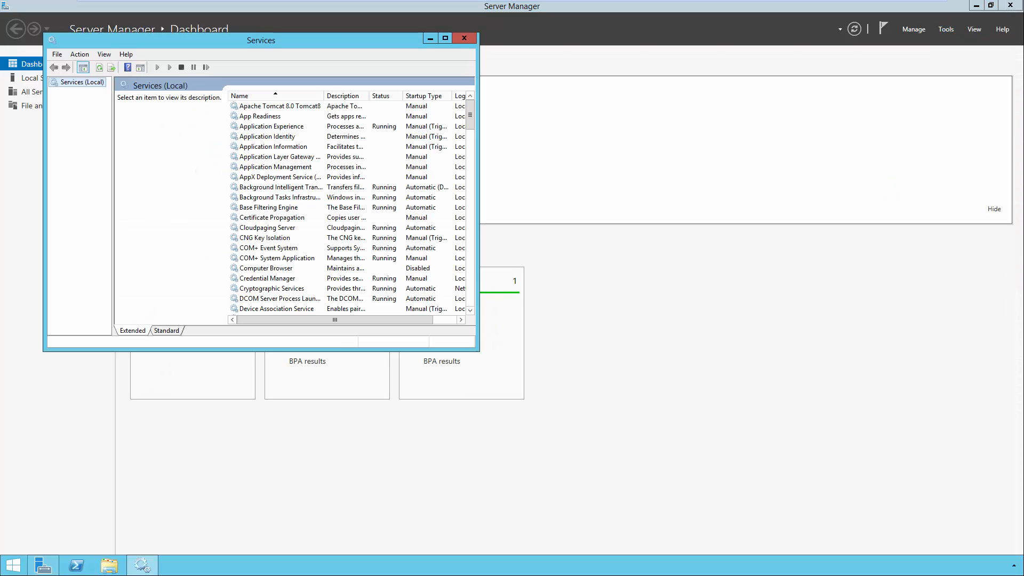
pyautogui.click(285, 228)
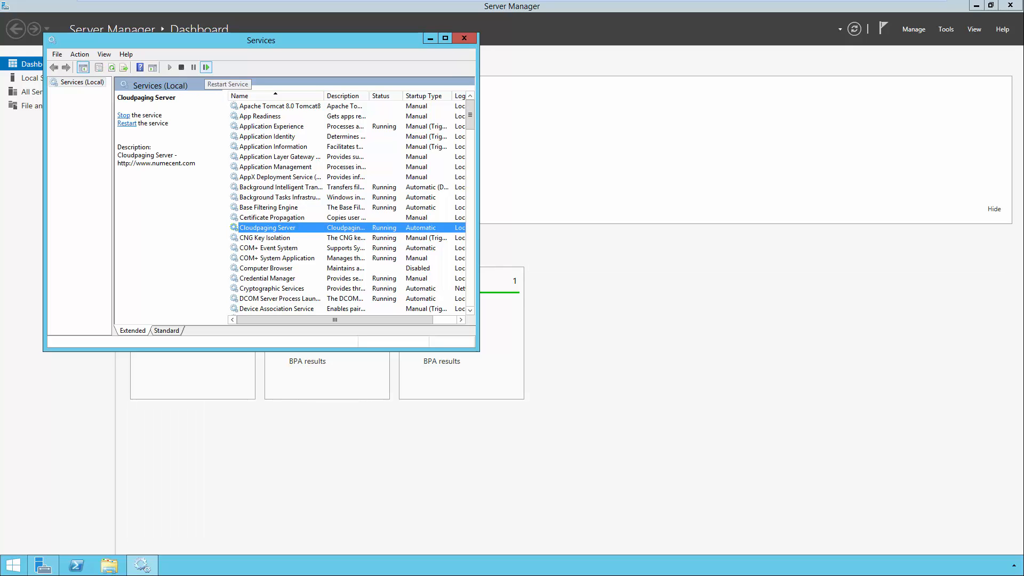
pyautogui.click(206, 68)
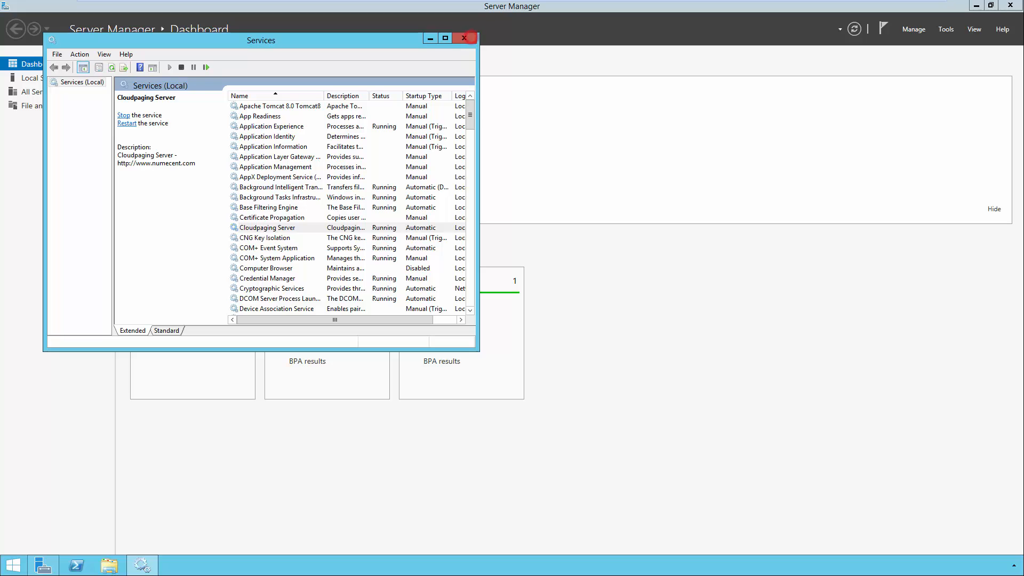
pyautogui.click(464, 38)
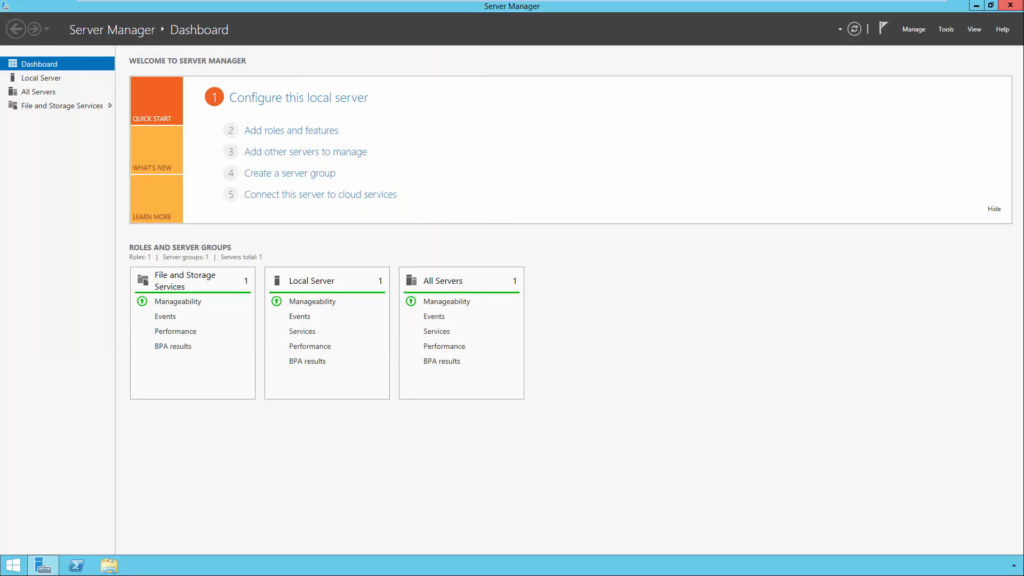
pyautogui.click(1010, 5)
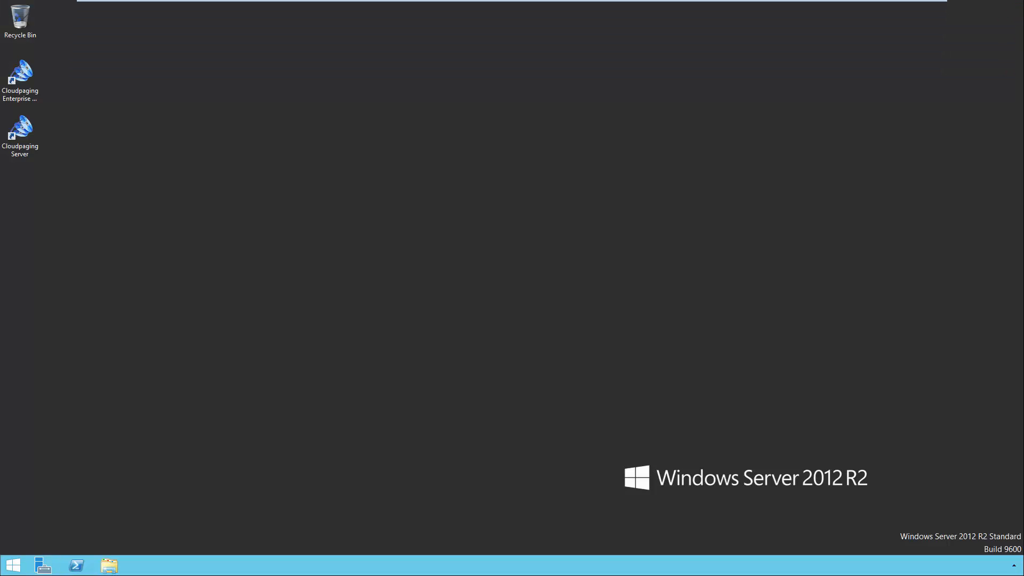
pyautogui.press('super')
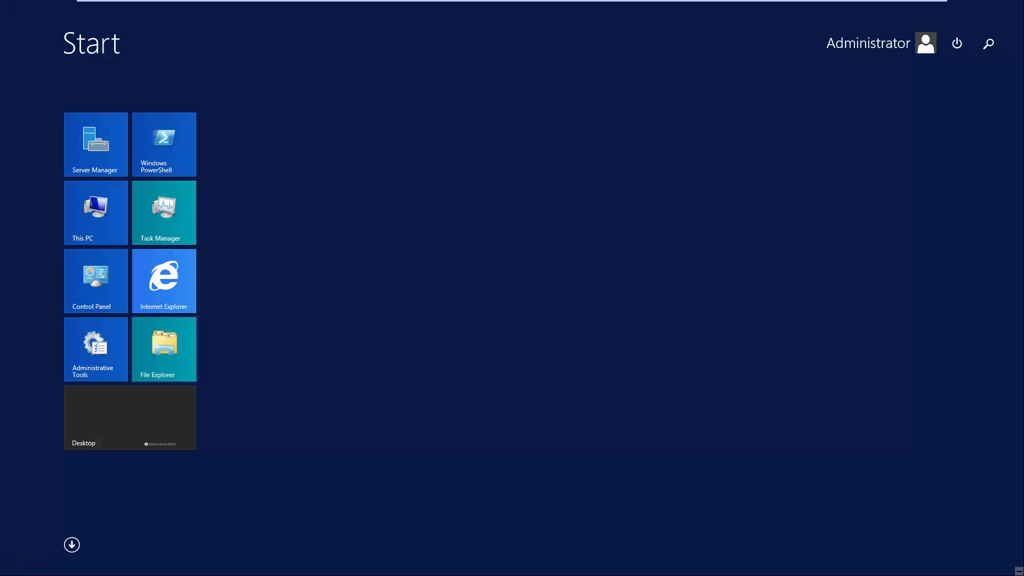
pyautogui.click(170, 276)
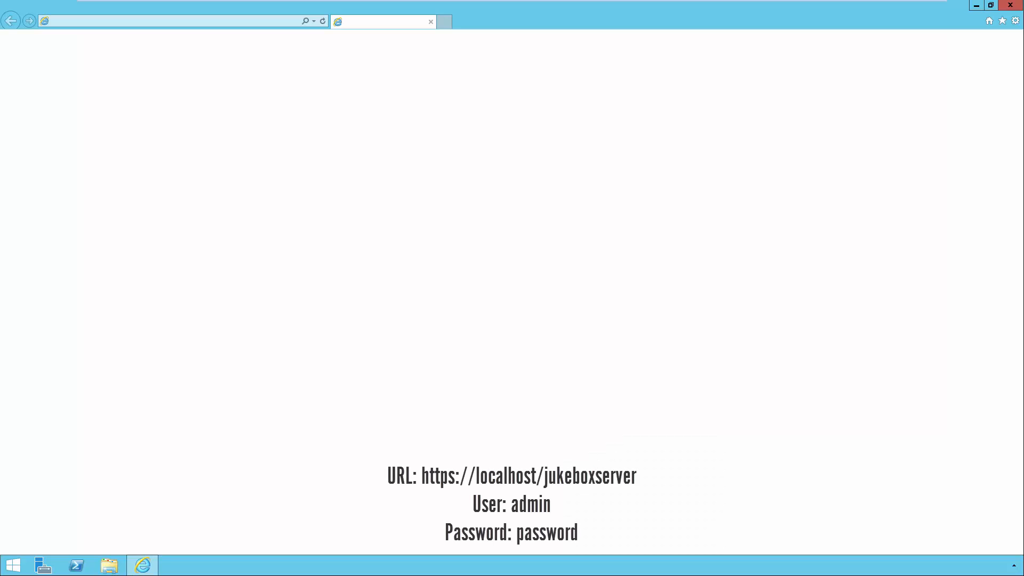
pyautogui.click(188, 22)
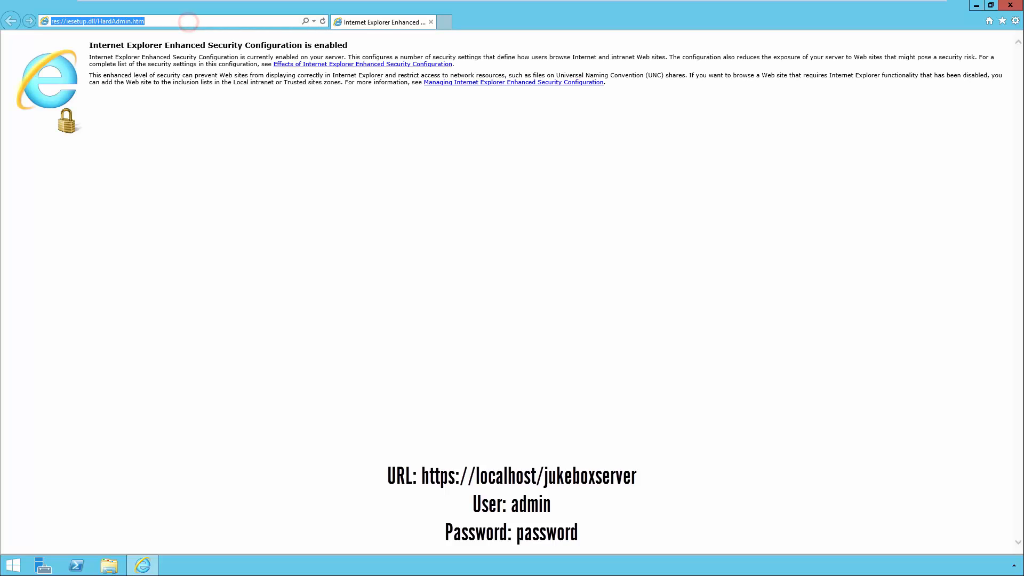
pyautogui.write('https://localhost/')
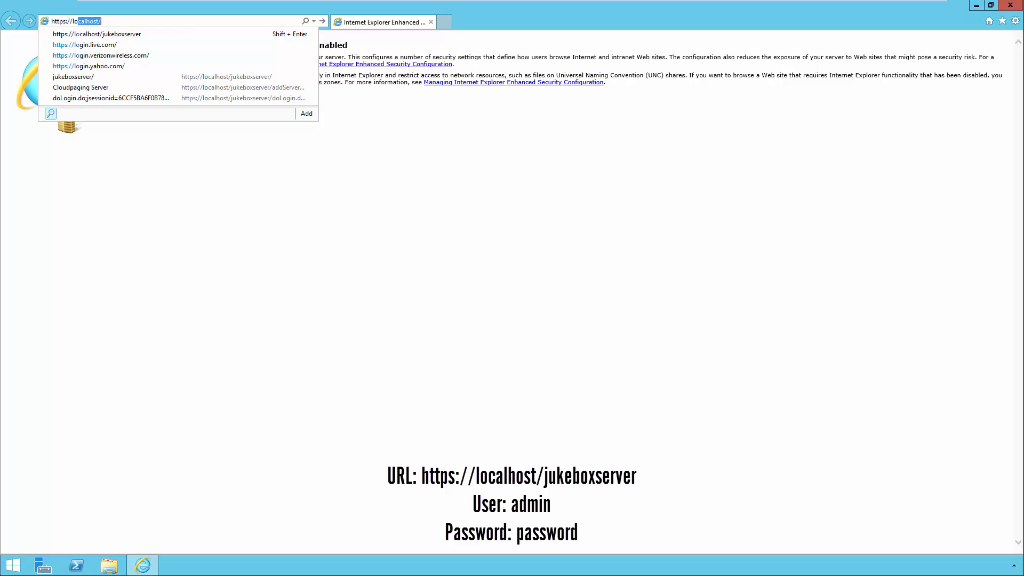
pyautogui.click(163, 35)
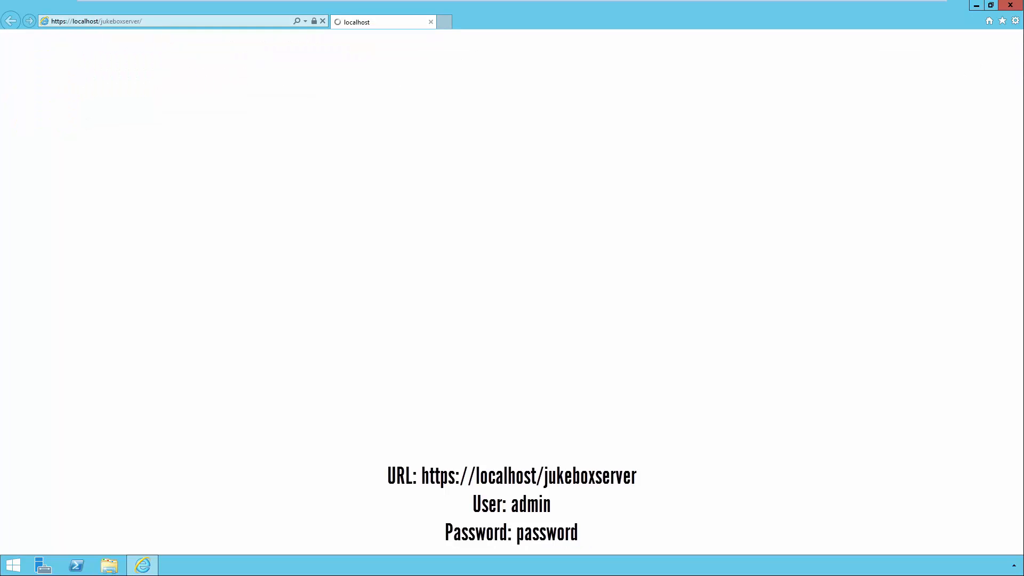
# - Log in with the admin credentials and decline saving the password for this site
pyautogui.click(172, 116)
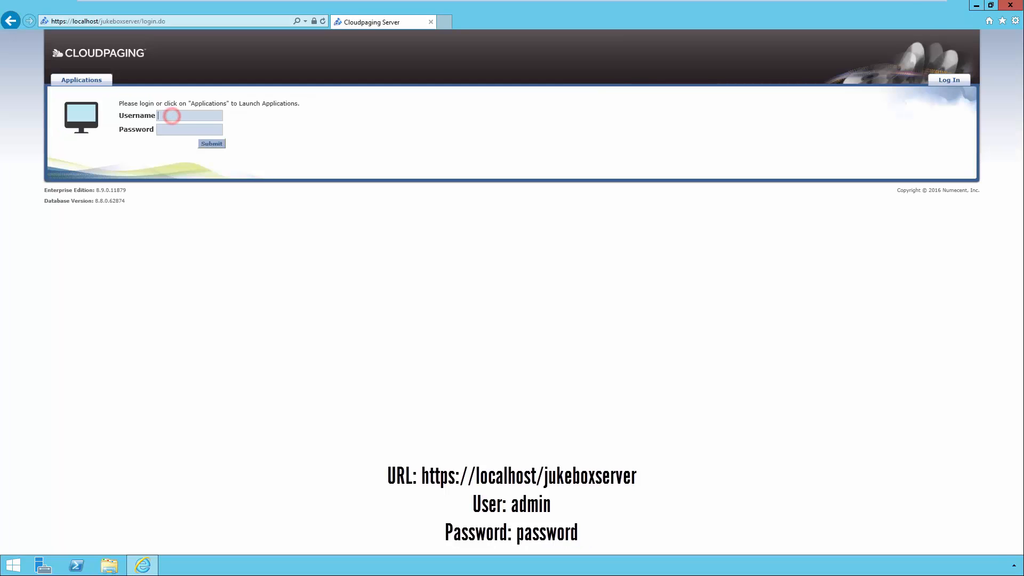
pyautogui.write('admipassword')
pyautogui.press('Return')
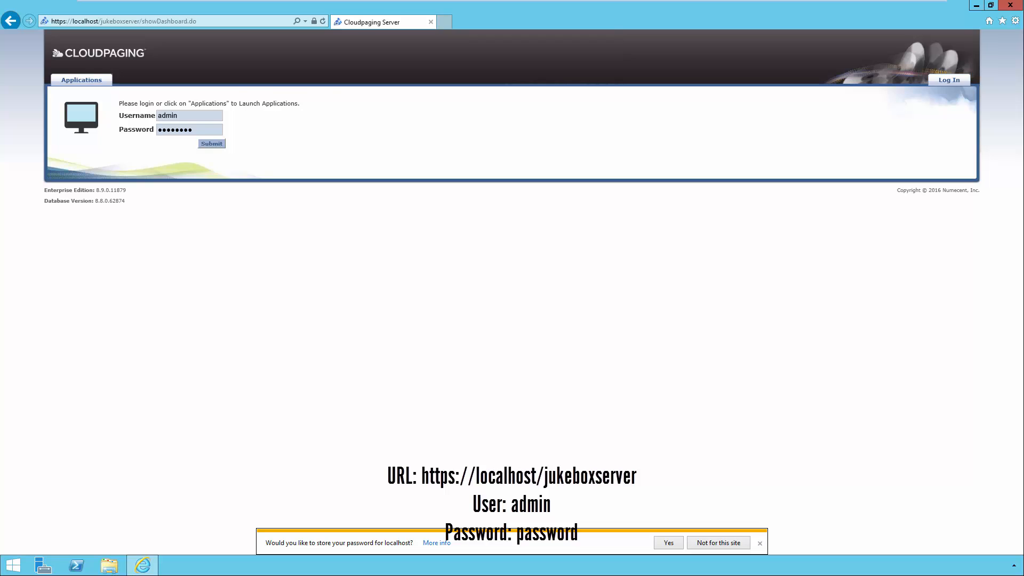
pyautogui.click(725, 542)
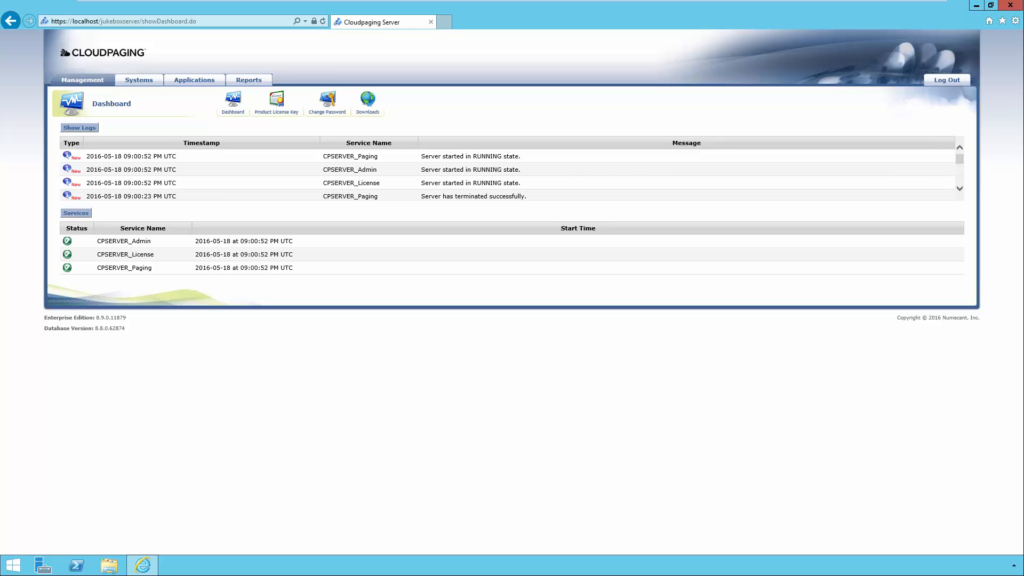
pyautogui.hotkey('alt', 'd')
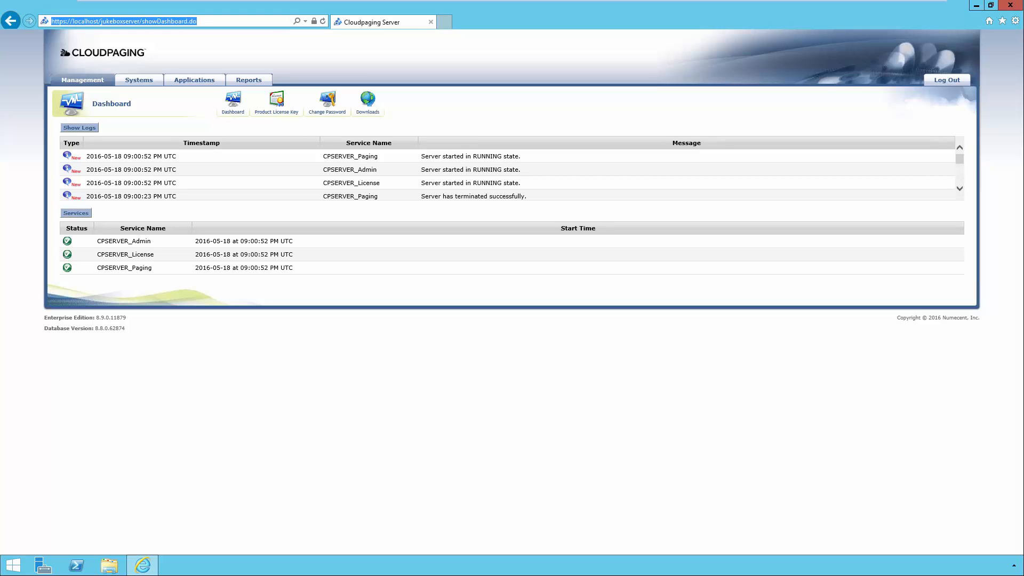
pyautogui.write('https')
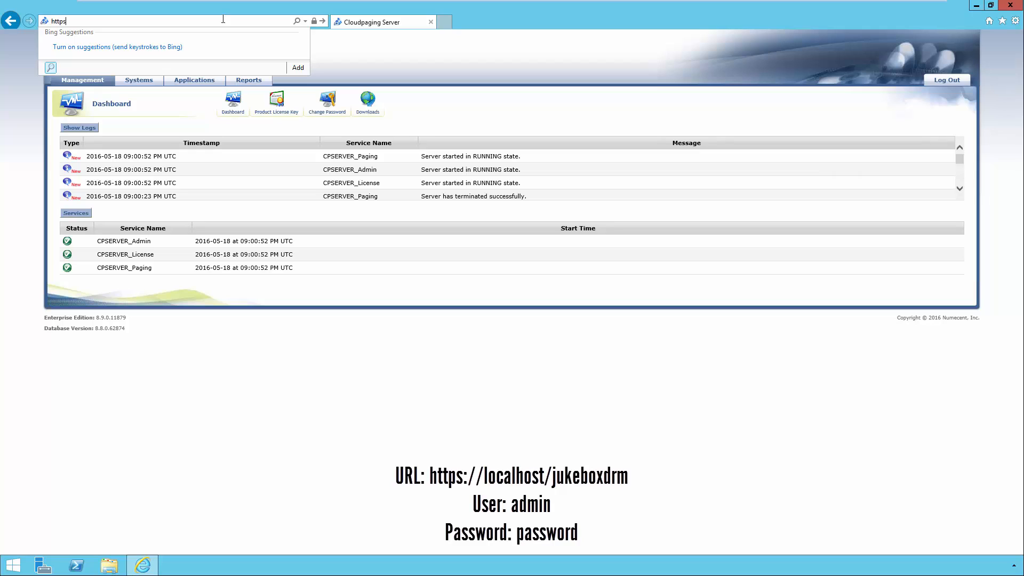
pyautogui.write('://localho')
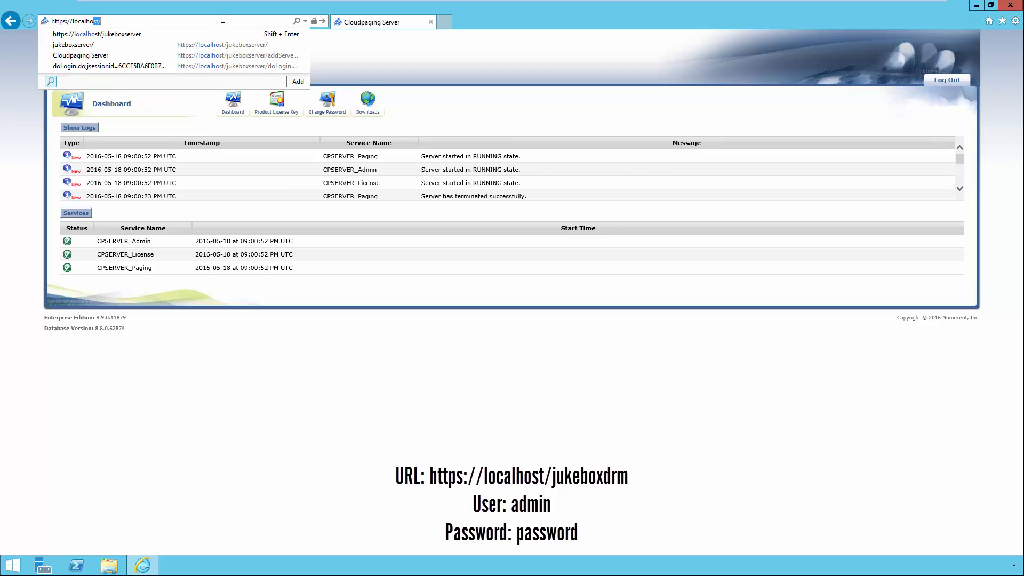
pyautogui.write('st/jukeboxdrm')
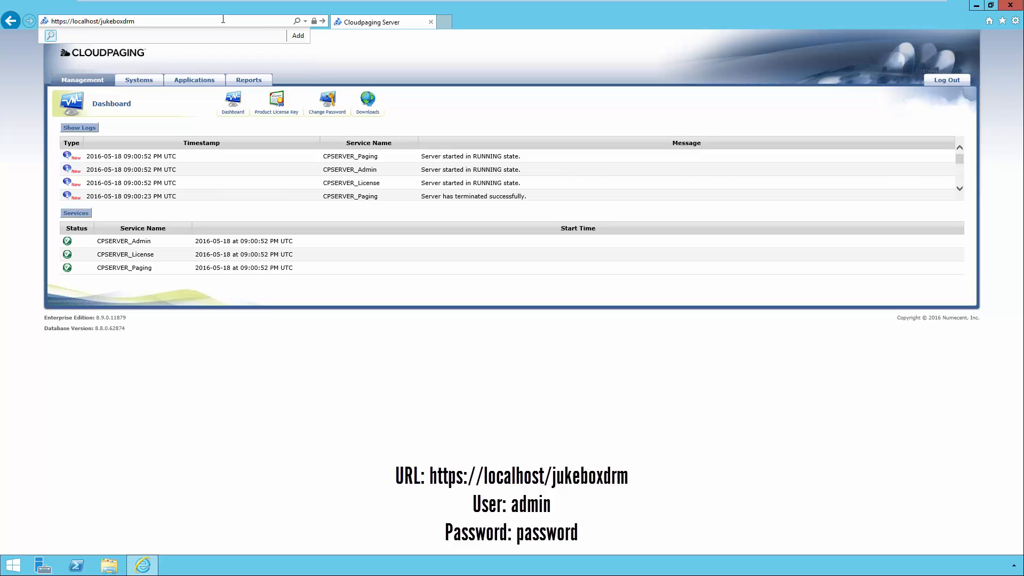
pyautogui.press('Return')
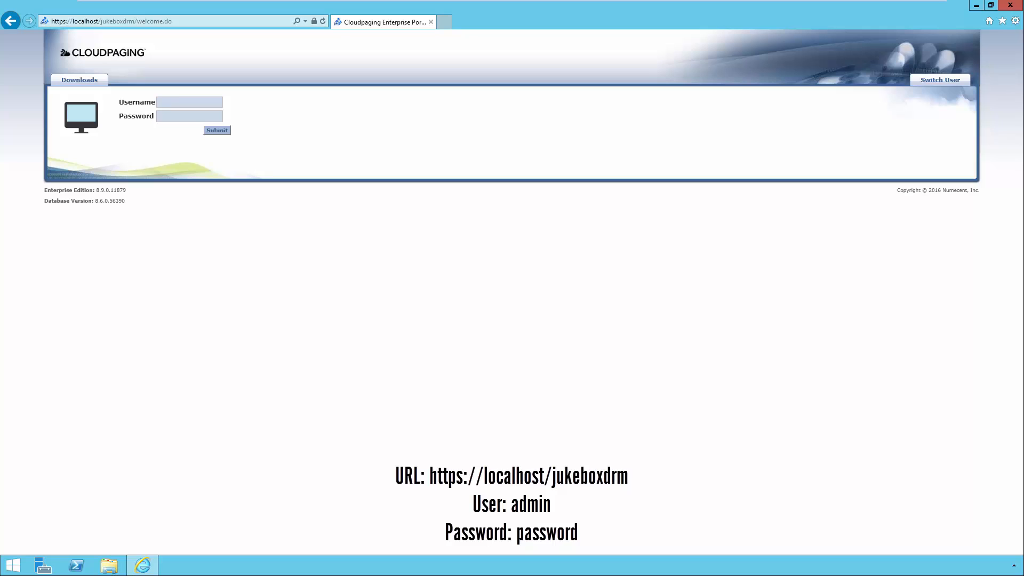
pyautogui.click(173, 99)
pyautogui.write('admin')
pyautogui.press('Tab')
pyautogui.write('password')
pyautogui.press('Return')
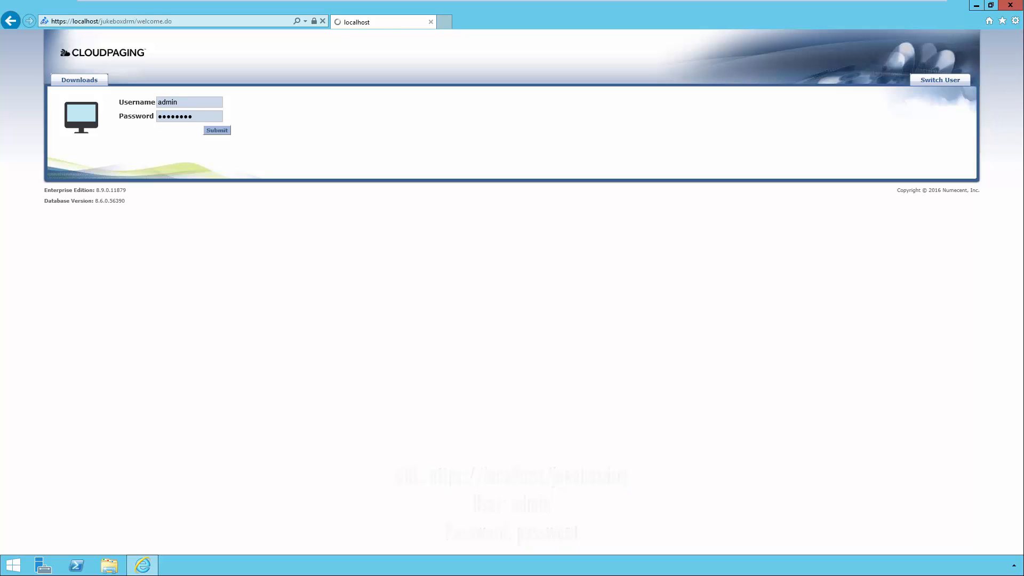